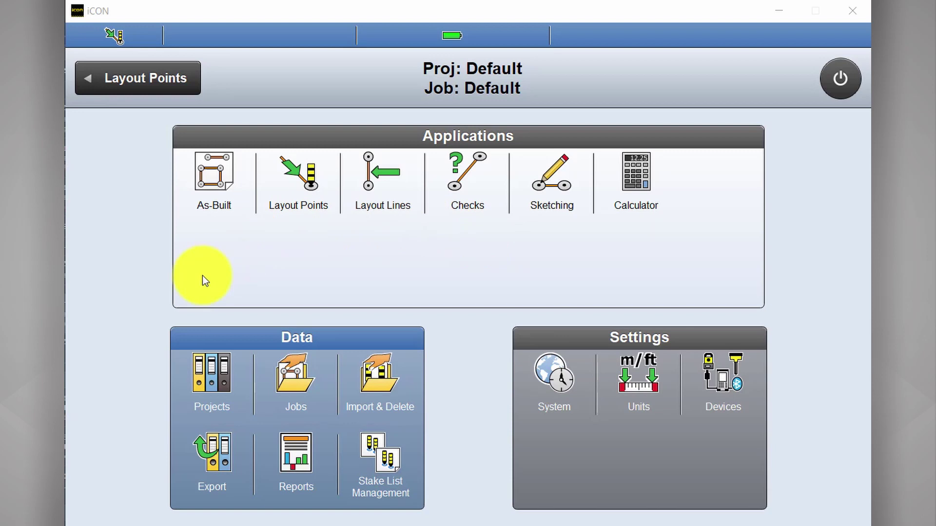
- Create a new project named 'Demo' with the description 'Demo Online'
click(222, 375)
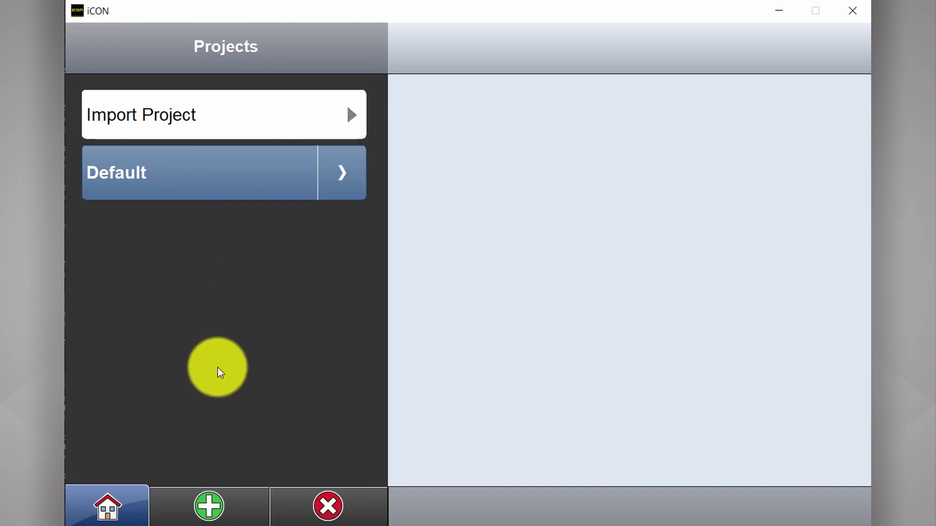
click(226, 509)
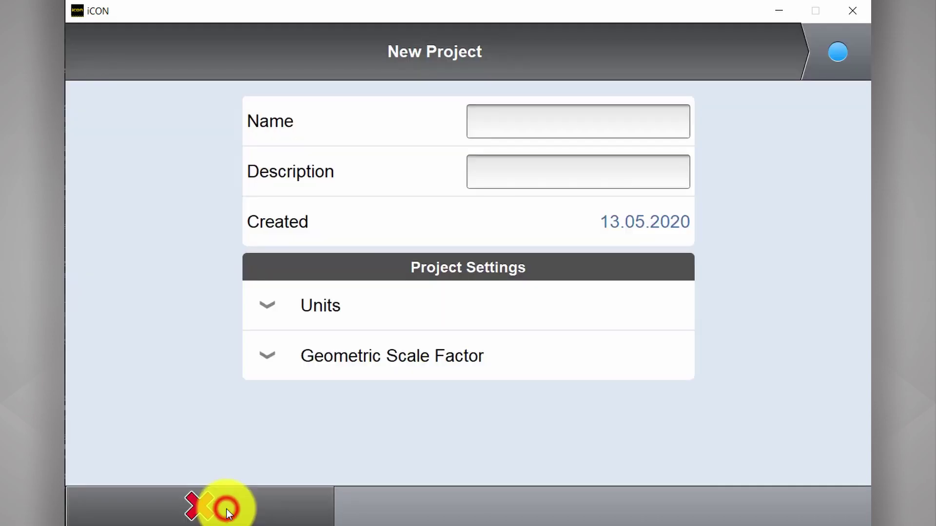
click(518, 127)
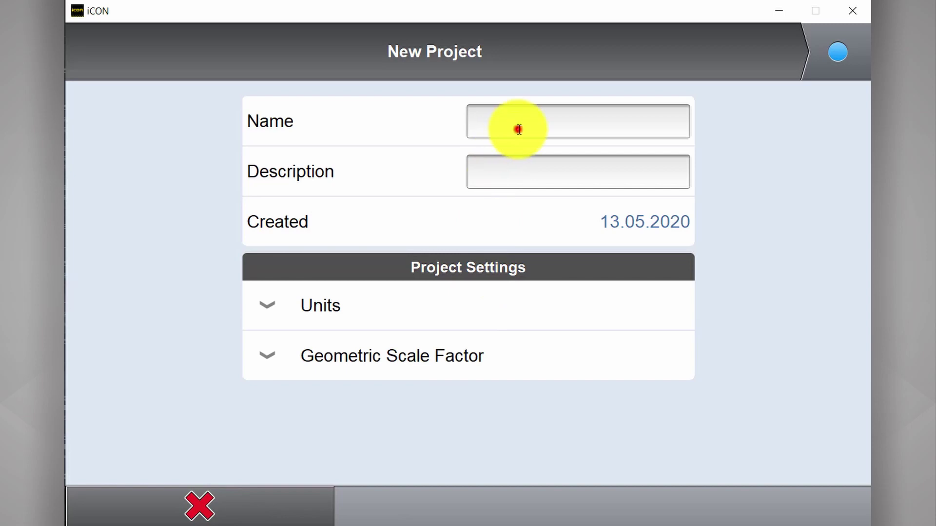
text(Demo)
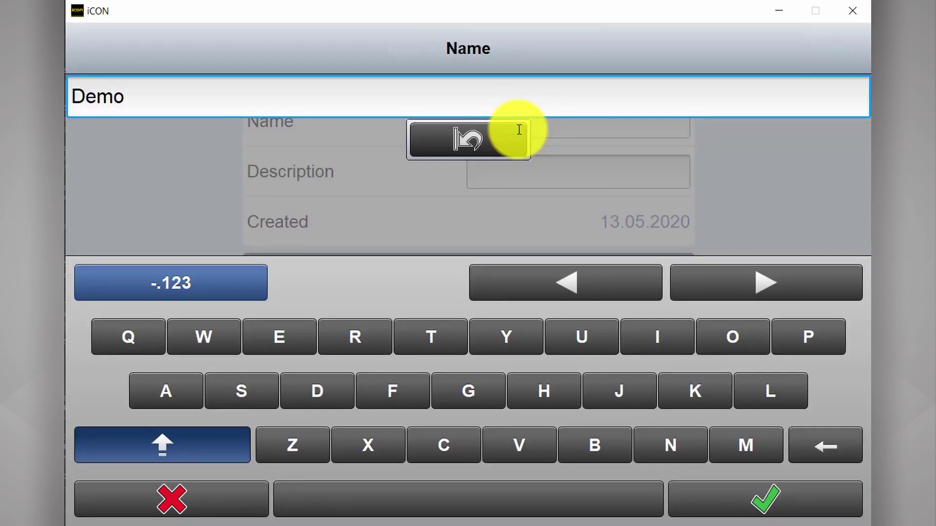
click(756, 502)
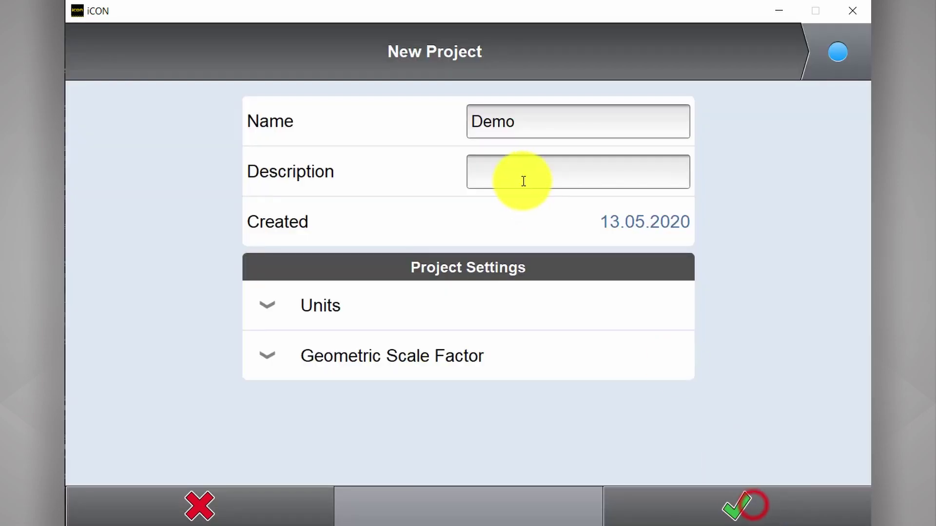
click(521, 181)
text(De)
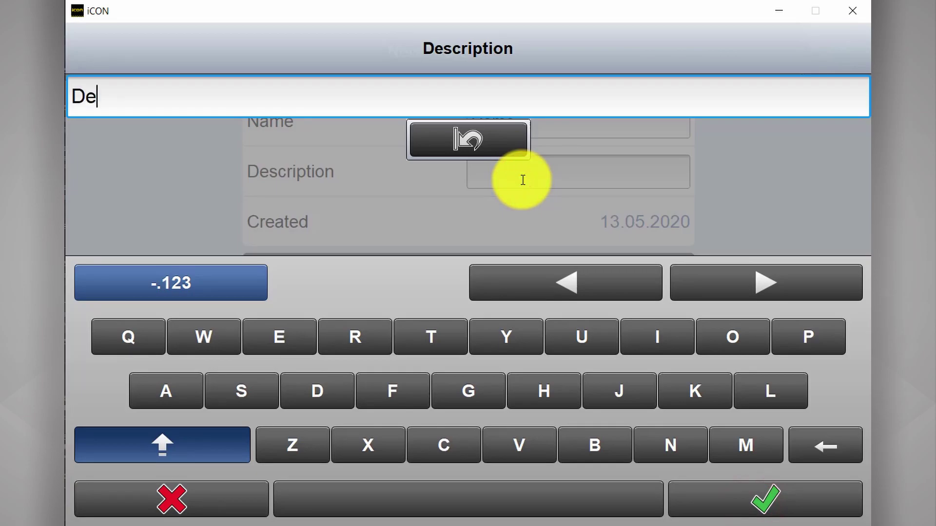
text(mo On)
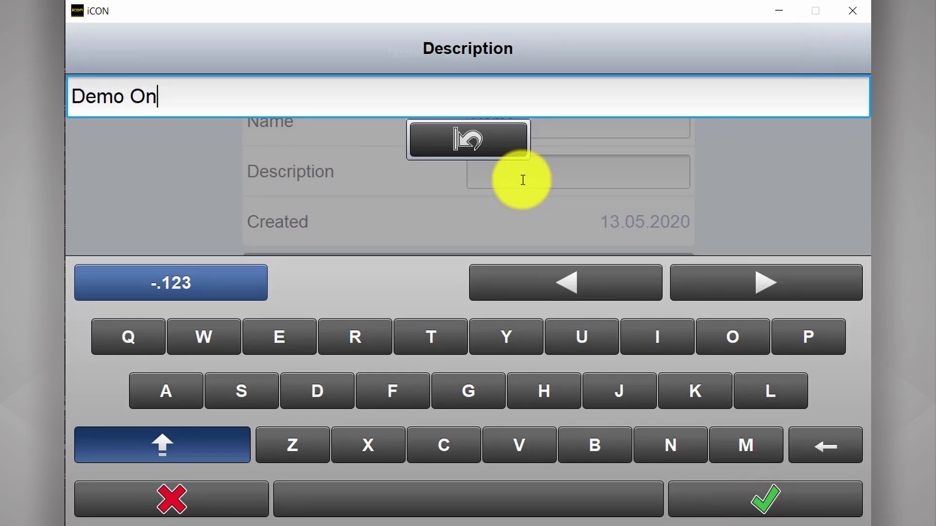
text(line)
click(750, 495)
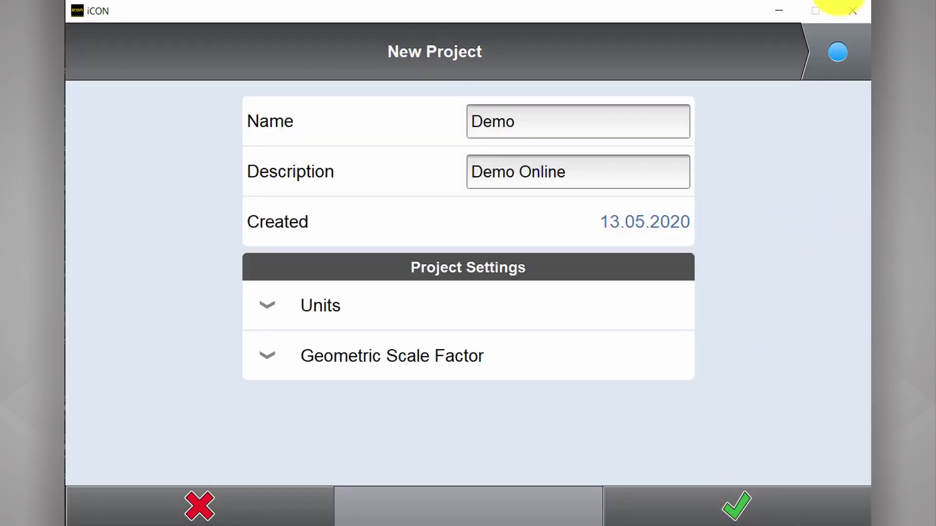
- Save the project and browse reference data on Removable Disk (D:): Control.csv, Drawing1.dxf, Drawing.pdf
click(830, 66)
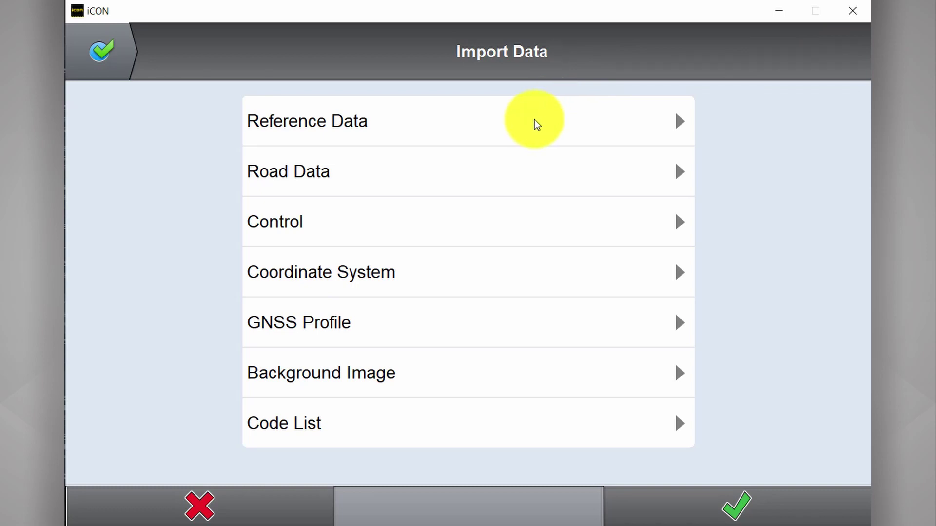
click(394, 129)
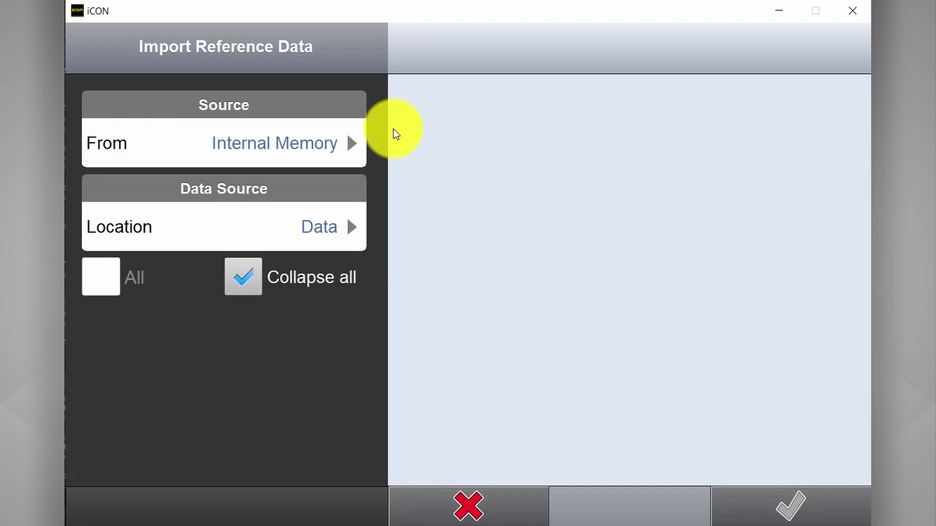
click(314, 142)
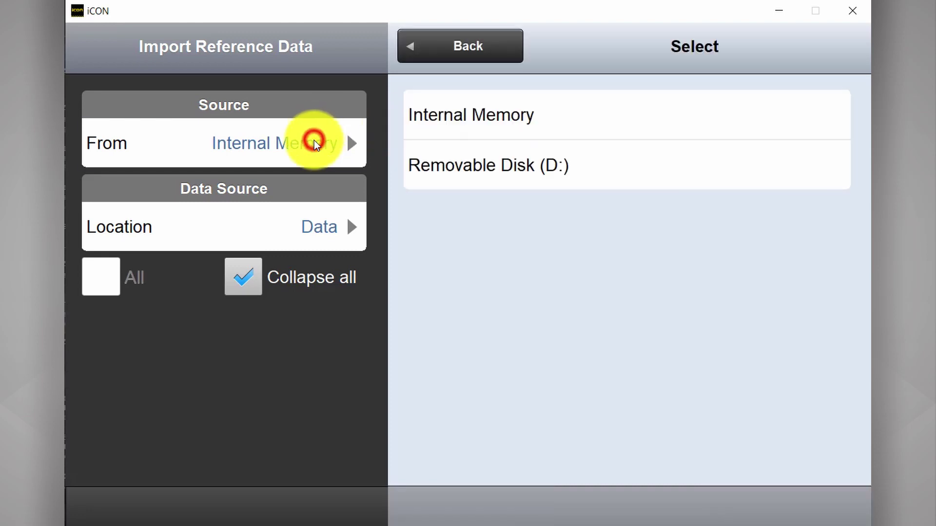
click(481, 168)
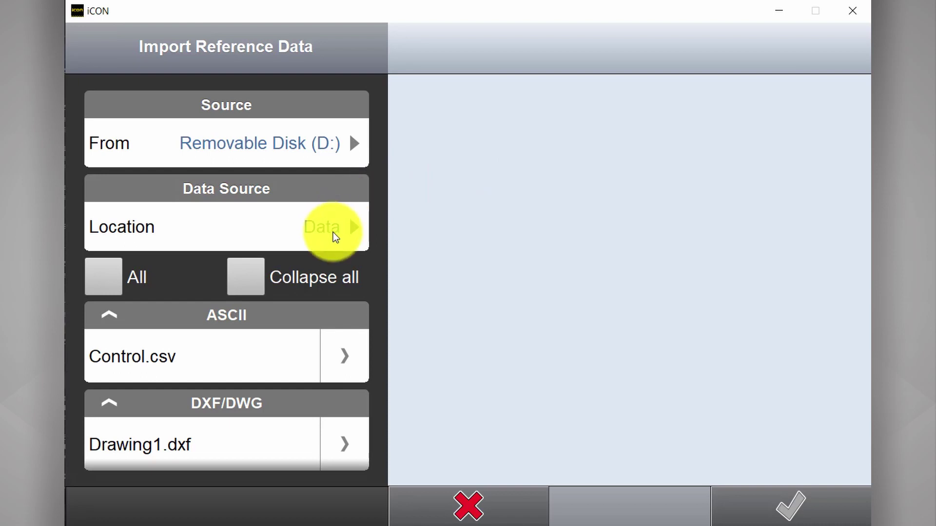
scroll(325, 246, down, 2)
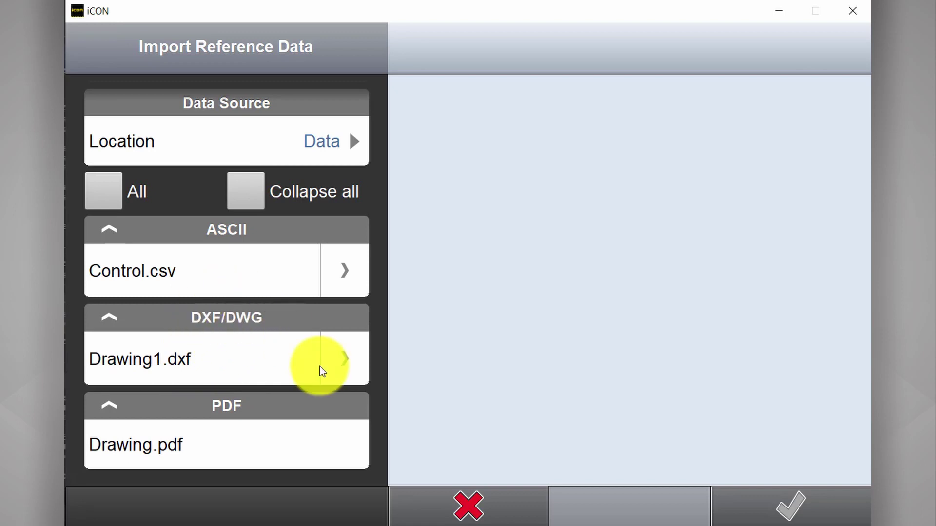
- Give Drawing1.dxf Millimetre distance units and Use All Heights, and ignore Dimension/MultiLeader objects
click(338, 368)
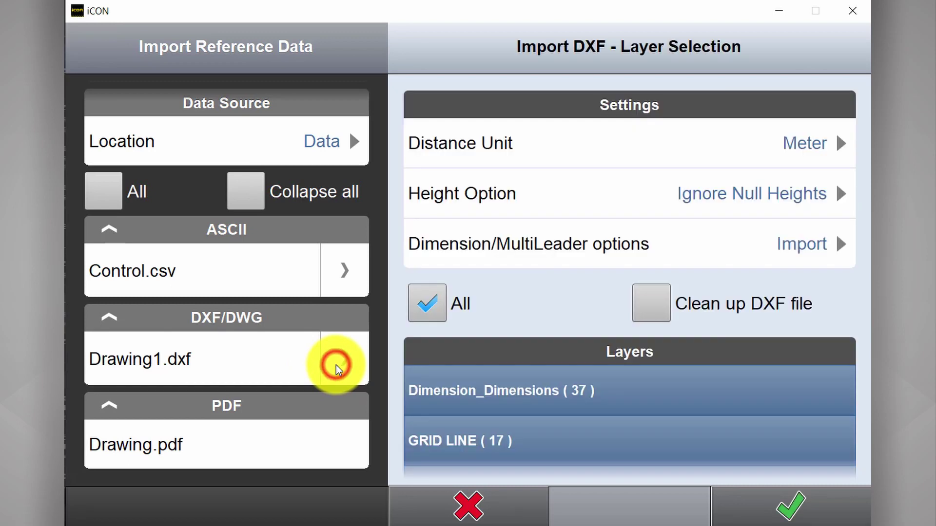
click(512, 147)
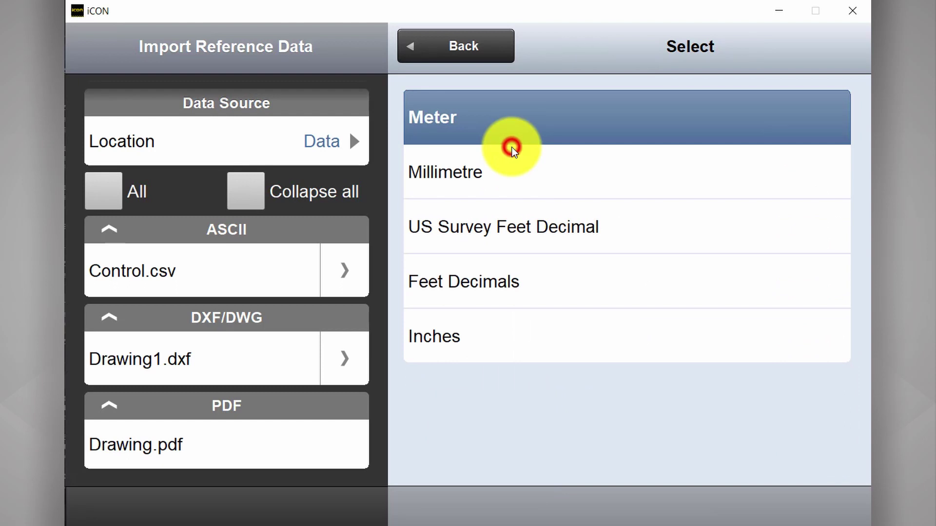
click(508, 173)
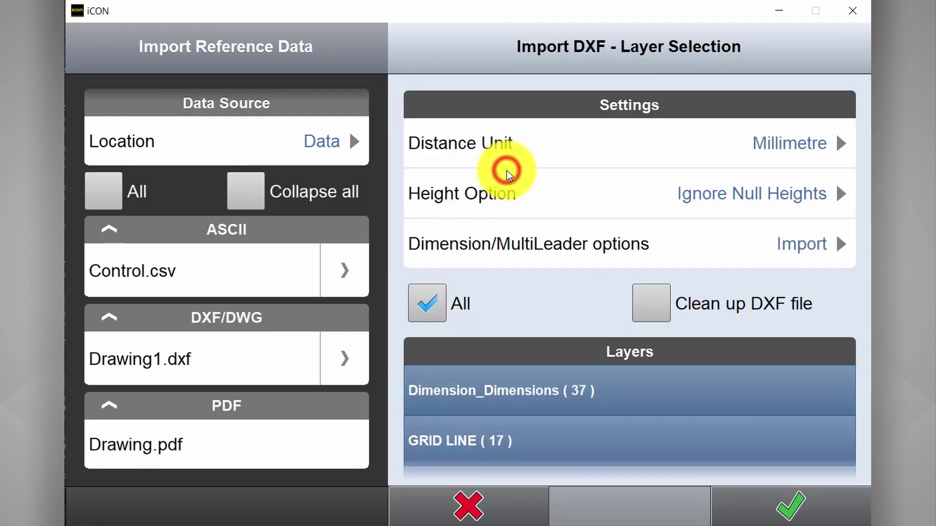
click(518, 206)
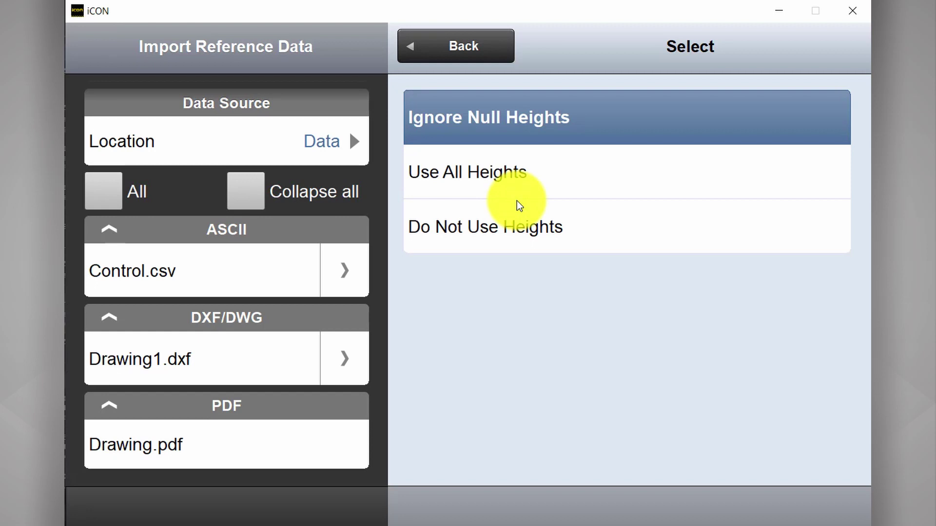
click(510, 174)
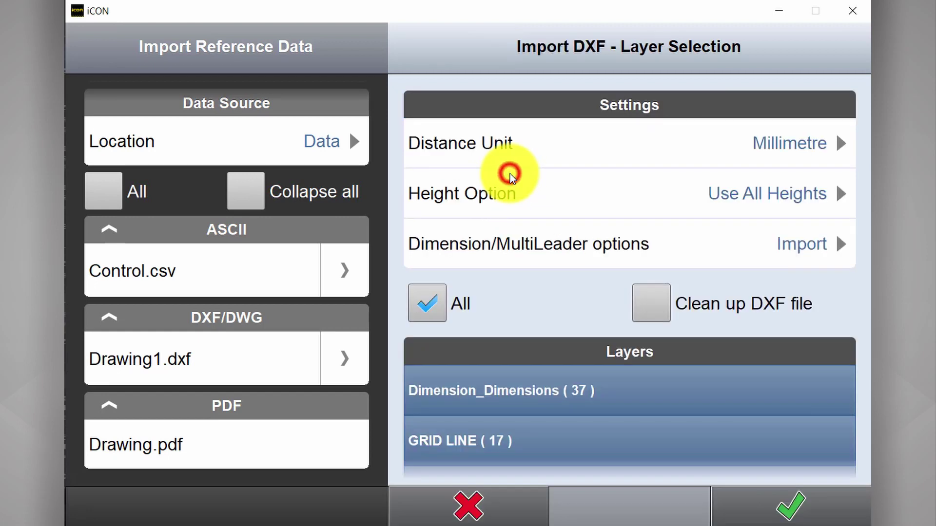
click(498, 259)
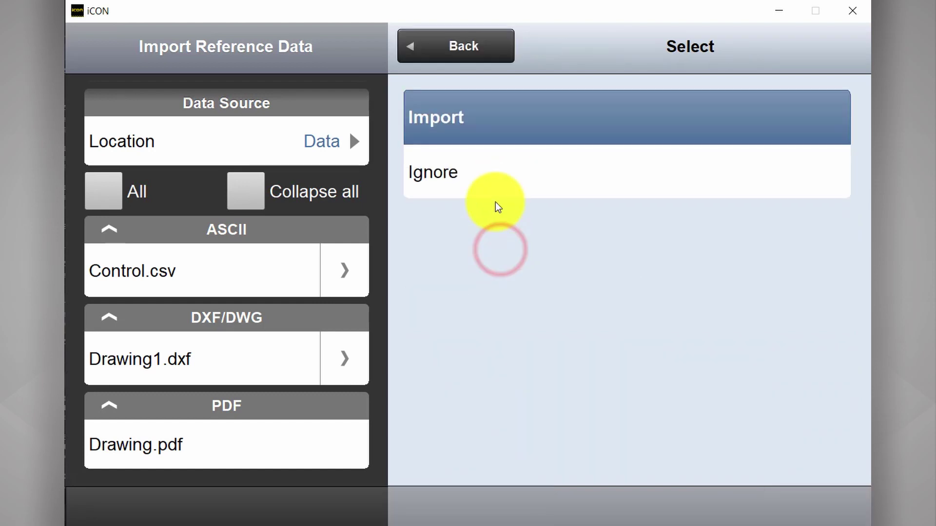
click(492, 183)
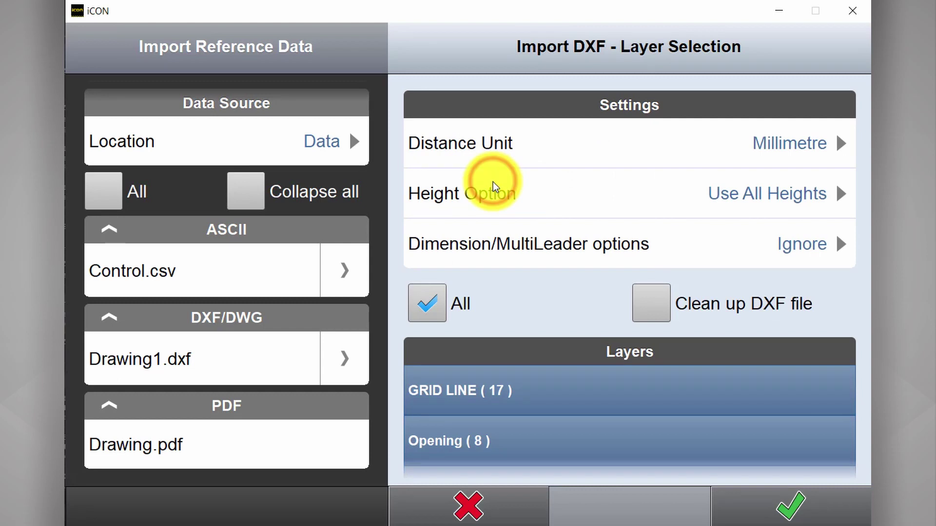
- Import all Drawing1.dxf layers (GRID LINE, Opening, Wall, room name) with DXF clean-up enabled
scroll(502, 263, down, 2)
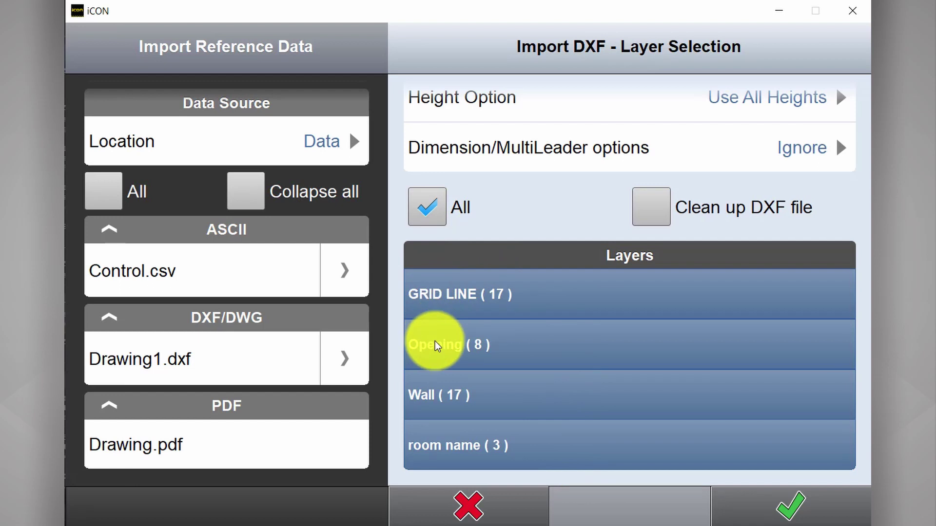
click(460, 454)
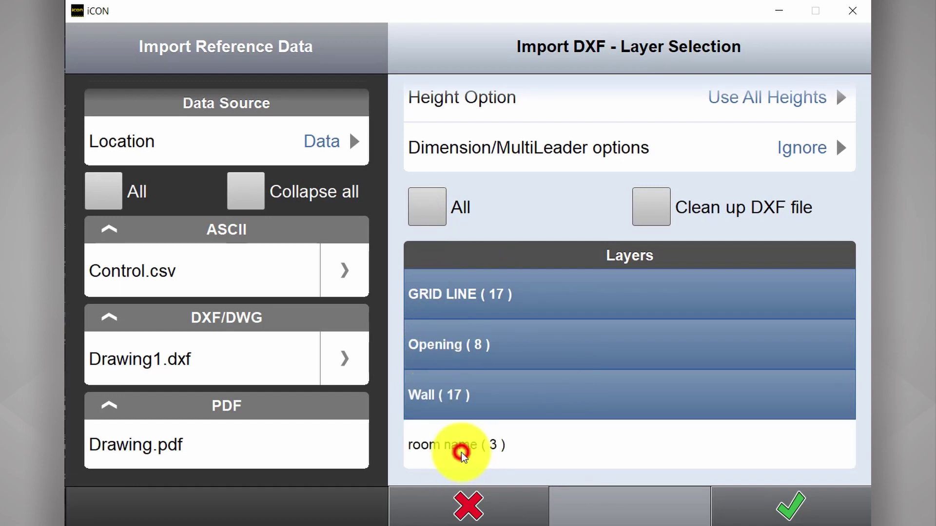
click(469, 393)
click(499, 352)
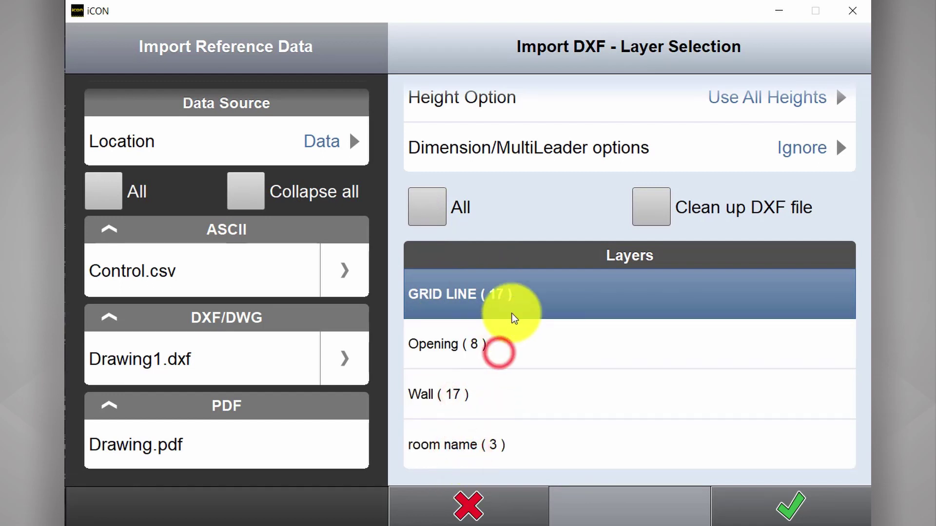
click(516, 300)
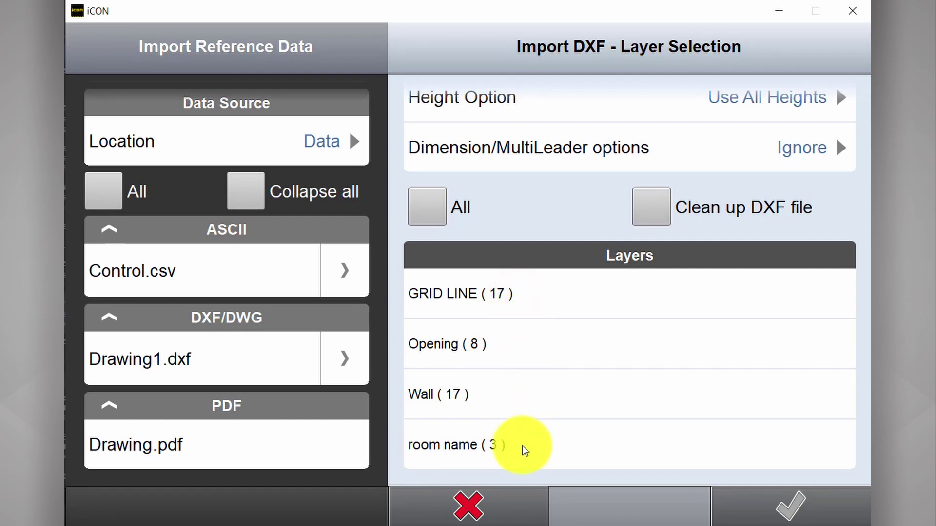
click(438, 213)
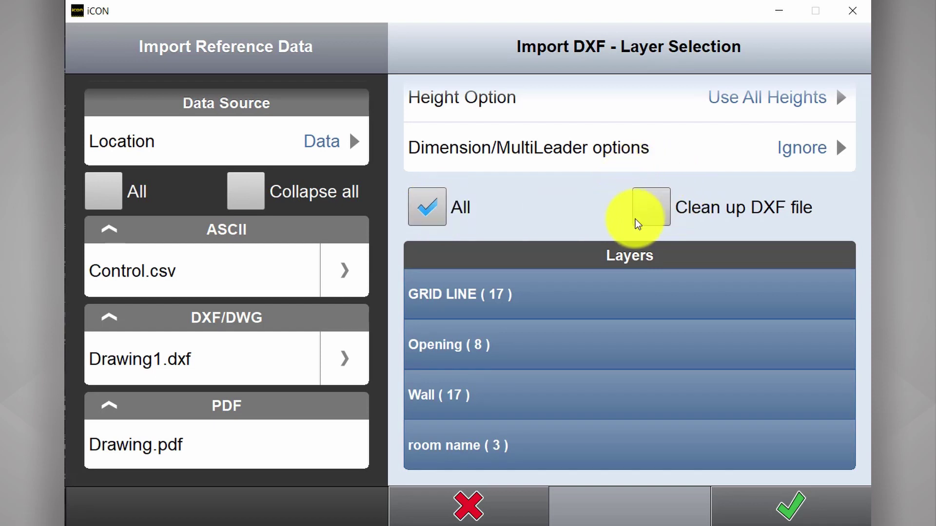
click(655, 214)
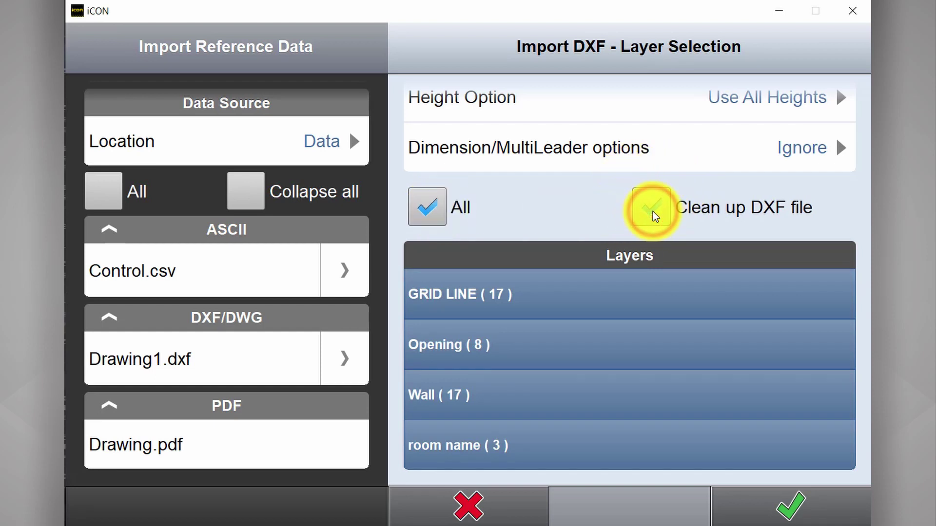
click(817, 510)
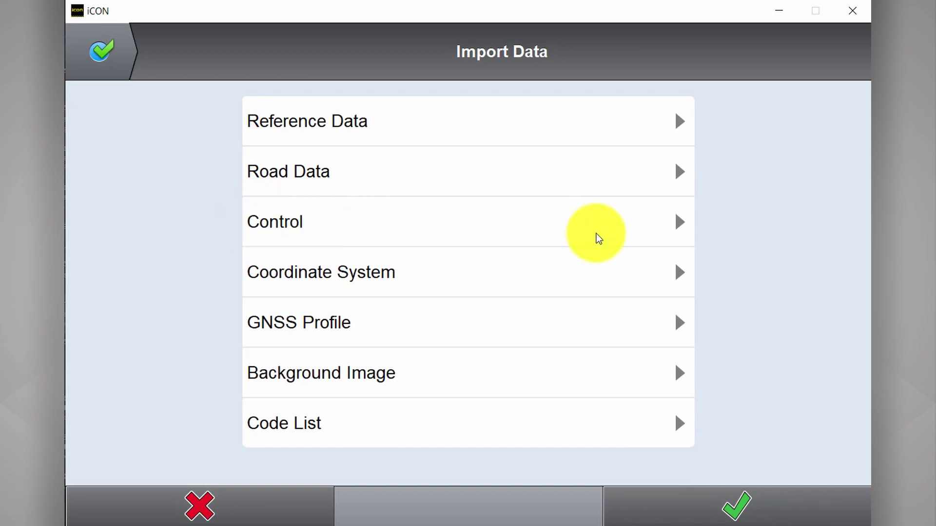
- Import the DXF and fit the floor plan with Room 1, Entry and Room 2 in the Checks map
click(731, 509)
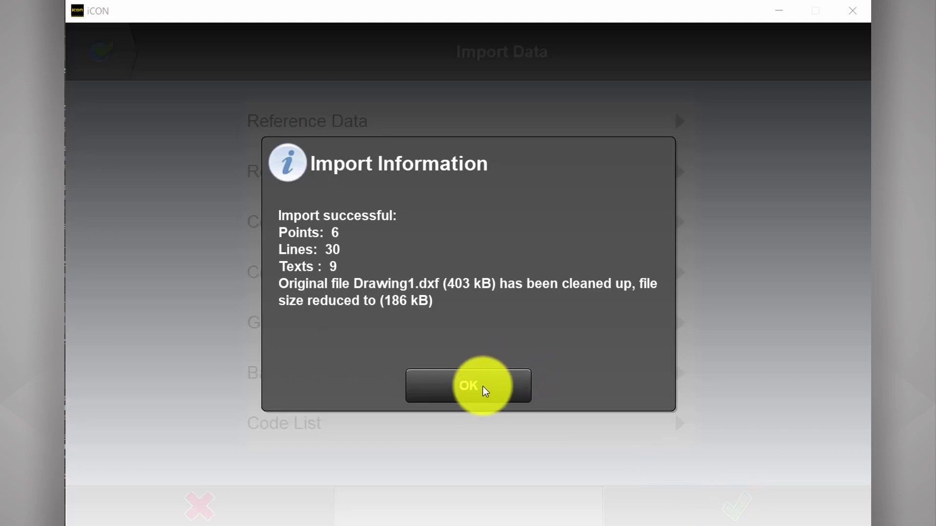
click(482, 386)
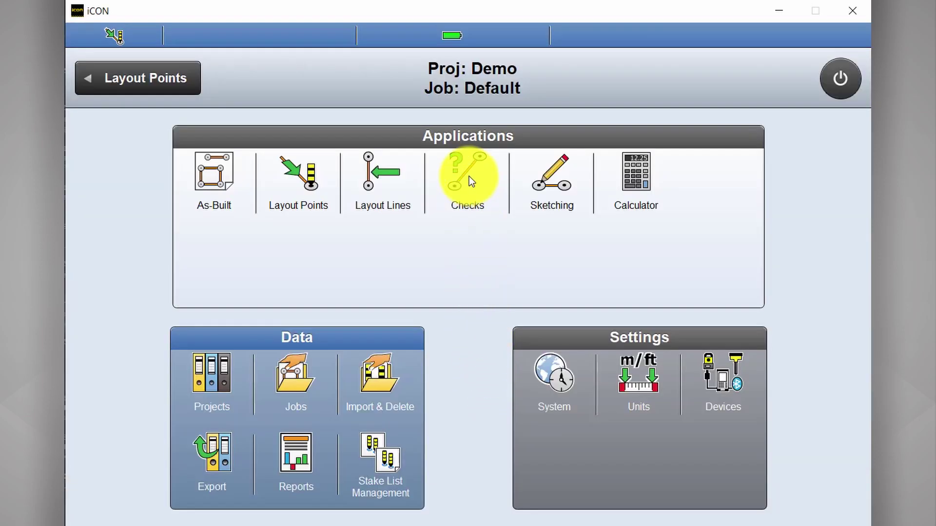
click(469, 176)
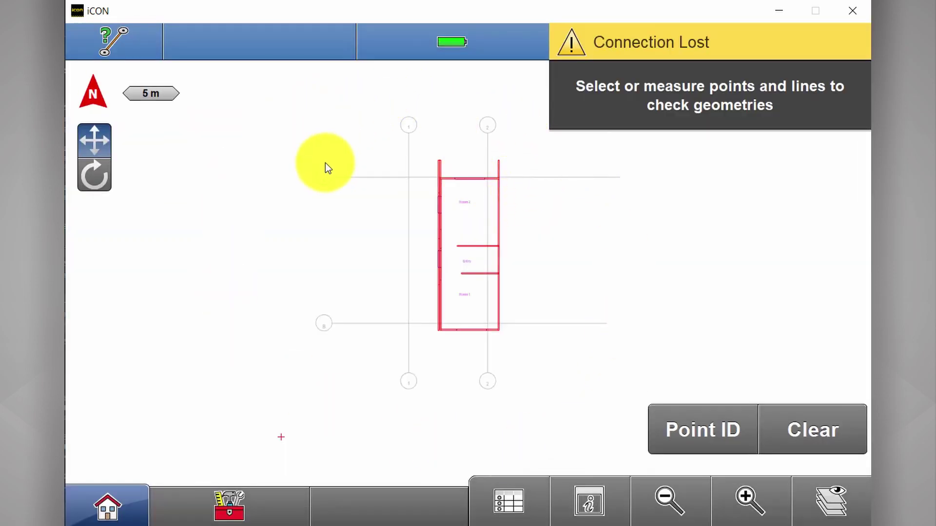
click(751, 502)
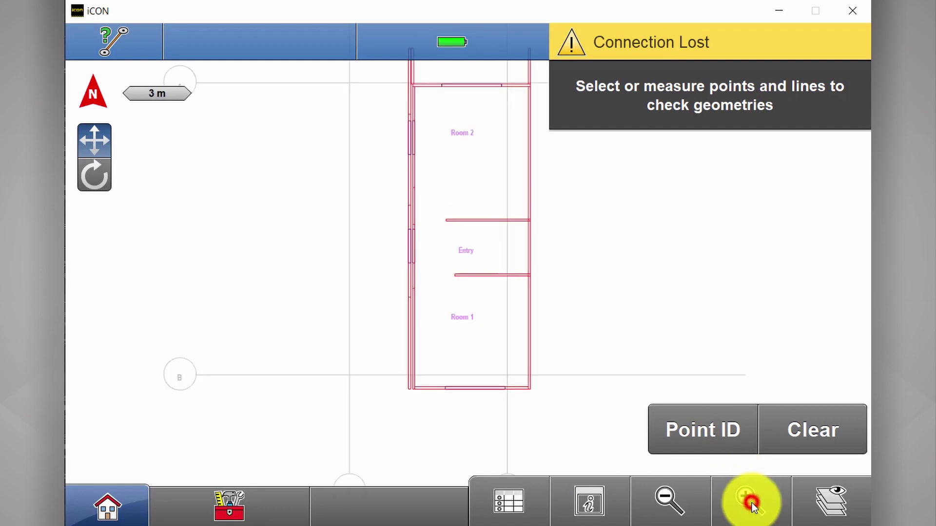
drag(634, 286, 611, 352)
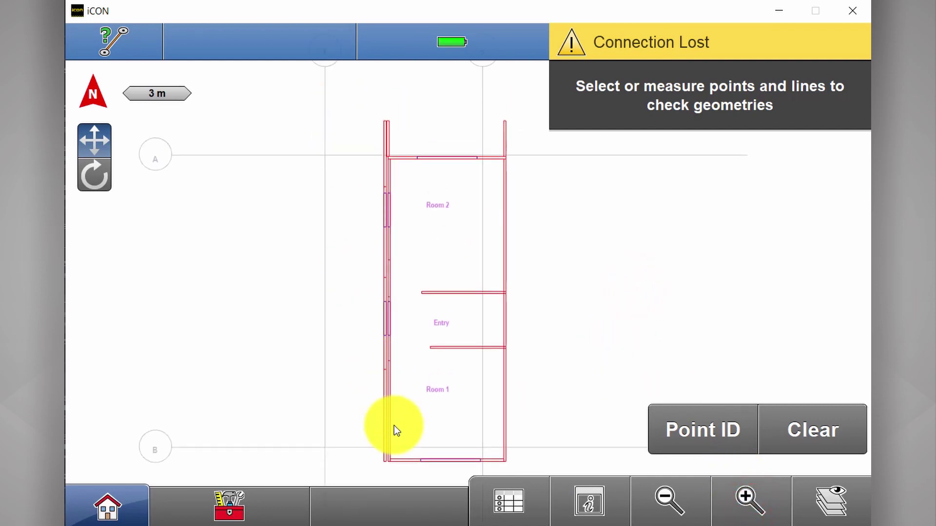
drag(355, 110, 385, 174)
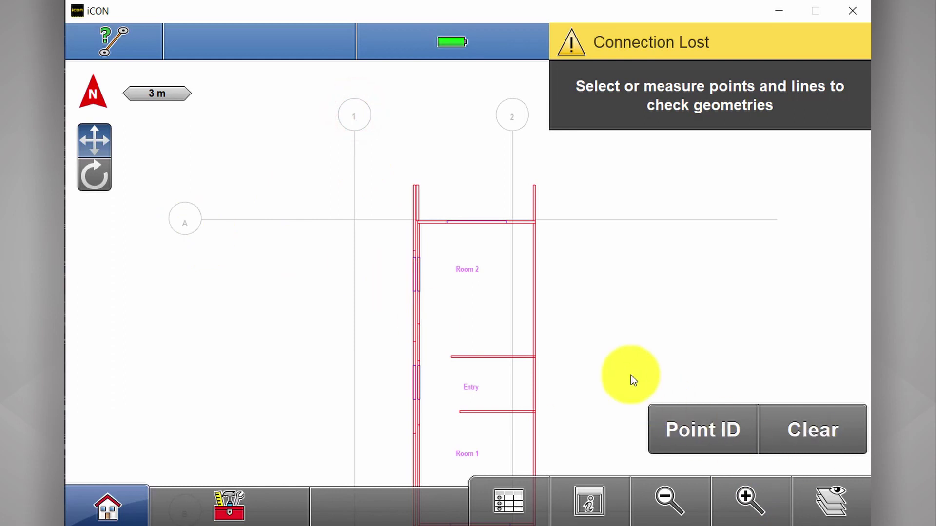
drag(615, 364, 614, 257)
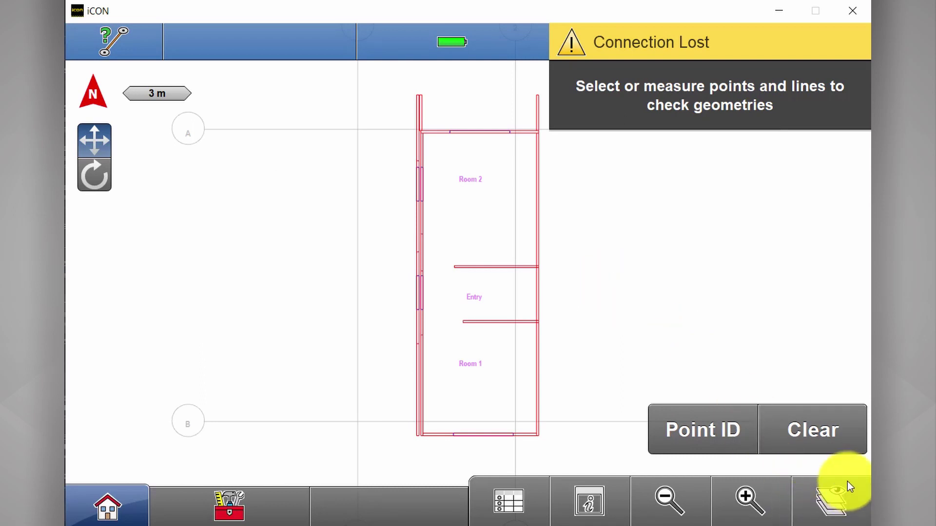
- Expand Drawing1_iCON_clean.dxf's layers and toggle GRID LINE and room name visibility off and back on
click(833, 508)
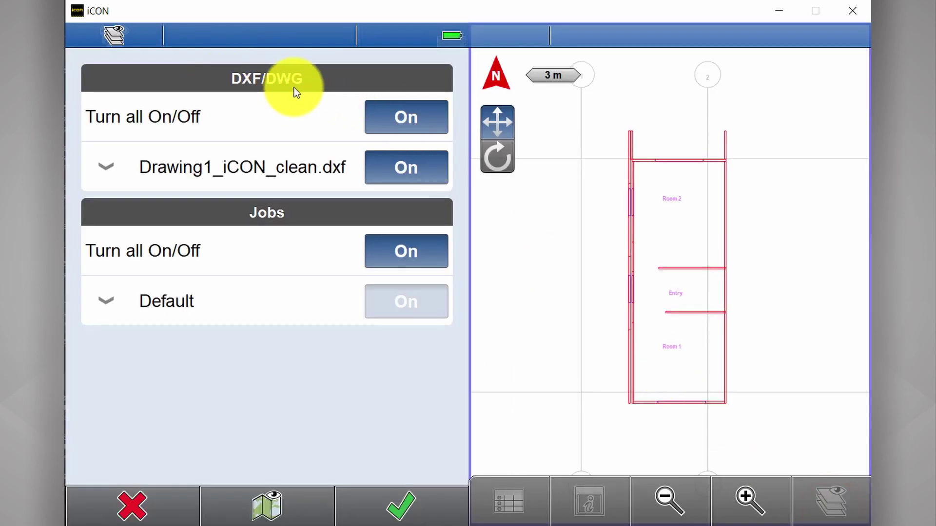
click(106, 167)
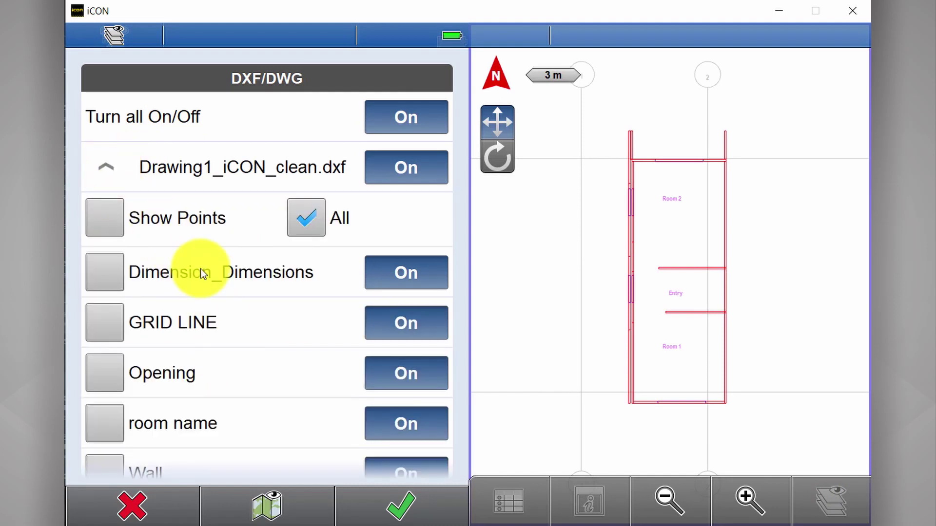
scroll(411, 264, down, 2)
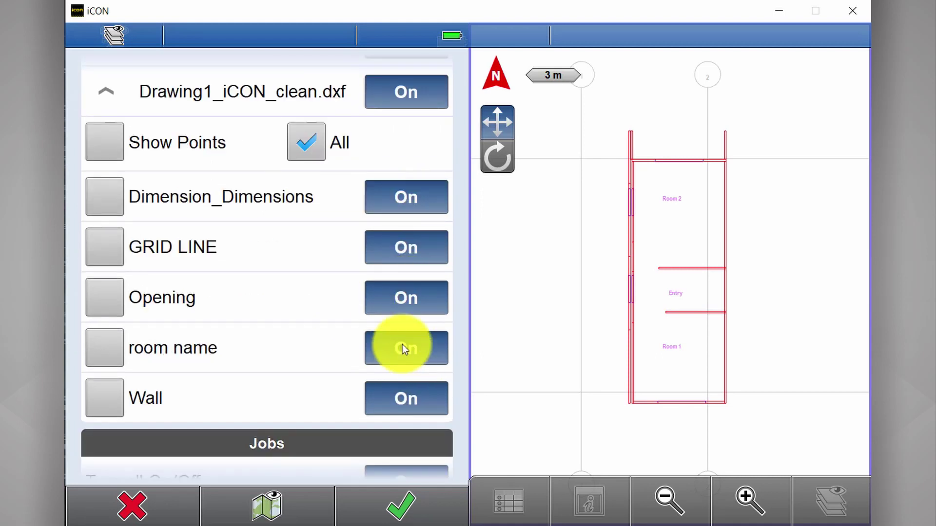
click(405, 254)
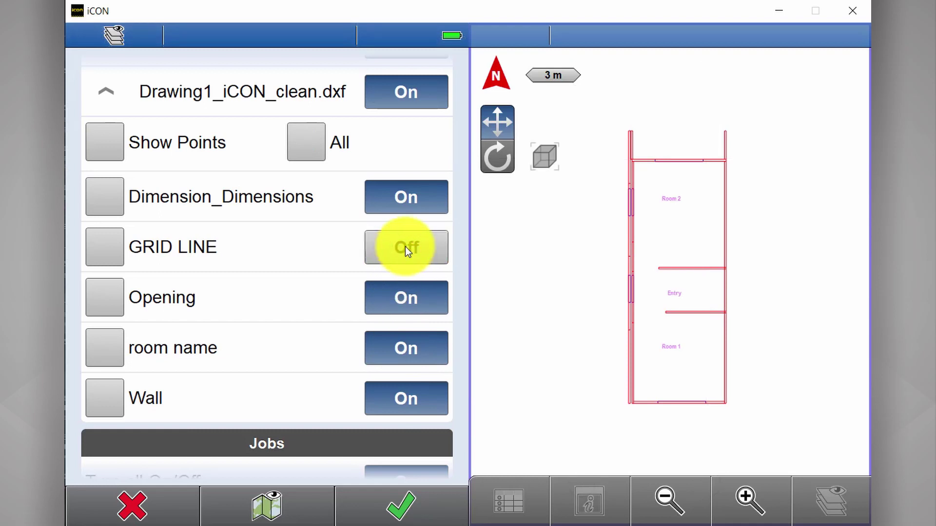
click(405, 246)
click(405, 347)
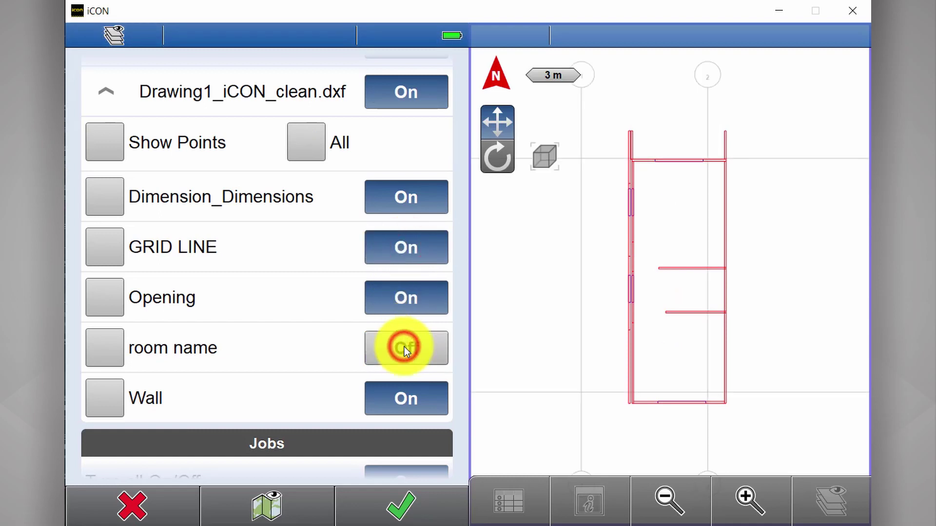
click(405, 347)
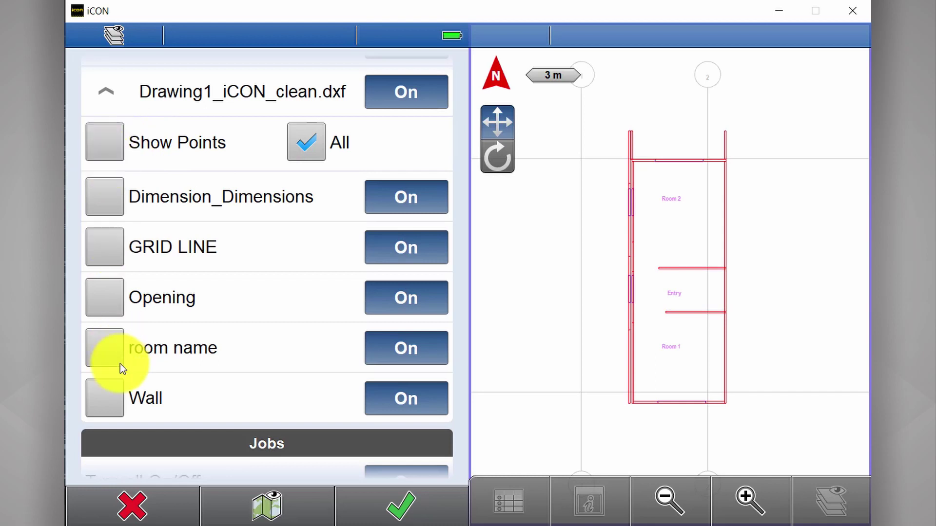
- Show points for the room name, Wall and Opening layers only
click(106, 142)
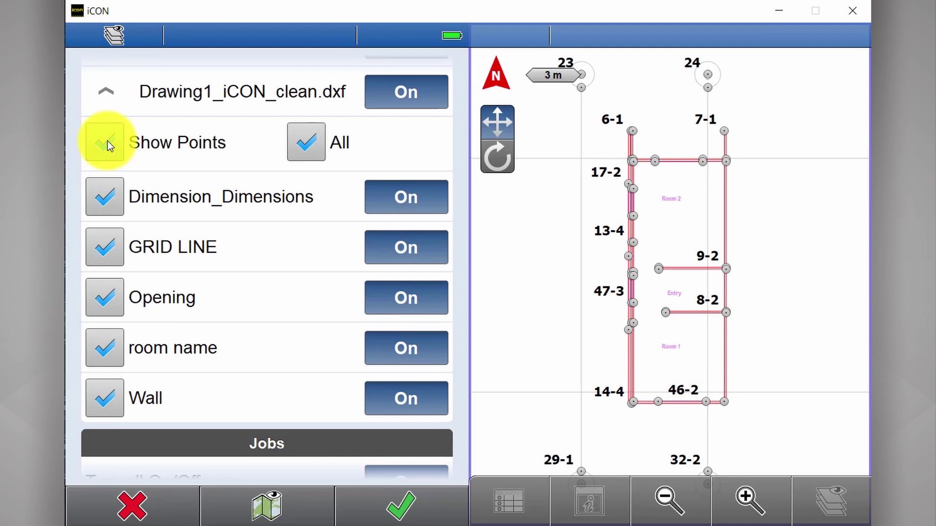
click(108, 143)
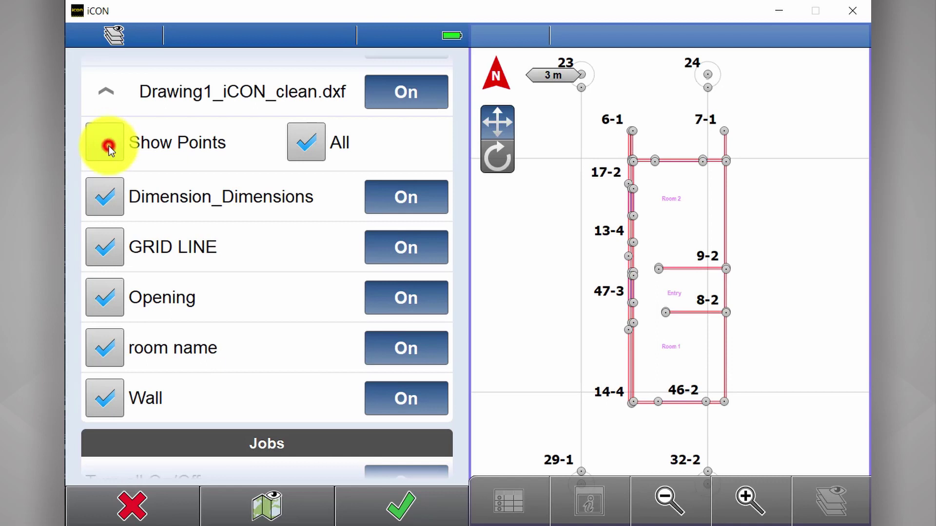
click(108, 347)
click(109, 385)
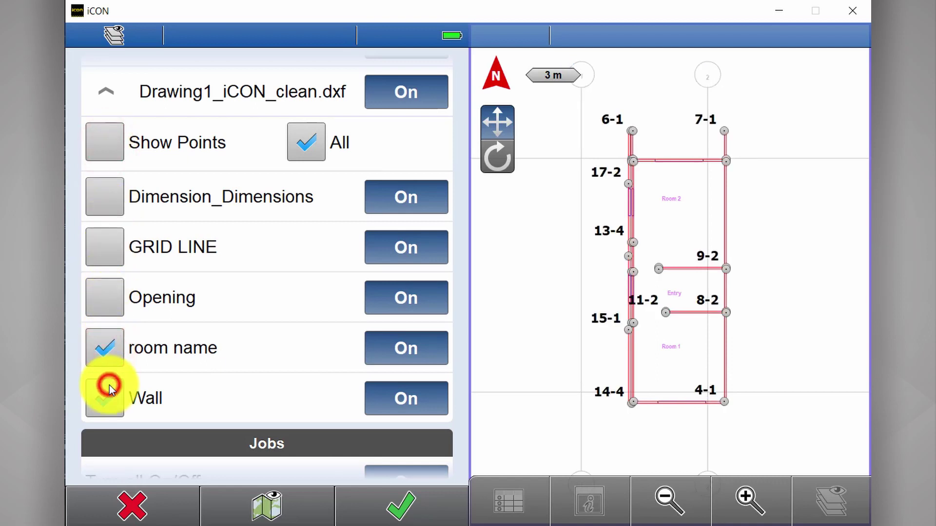
click(111, 297)
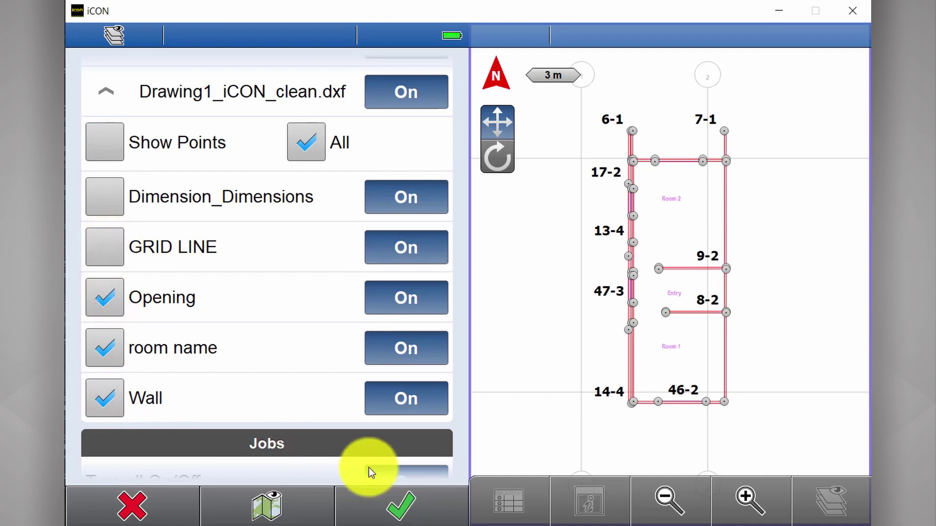
- Apply the layer settings, then start a new import from the Imported Files list
click(400, 504)
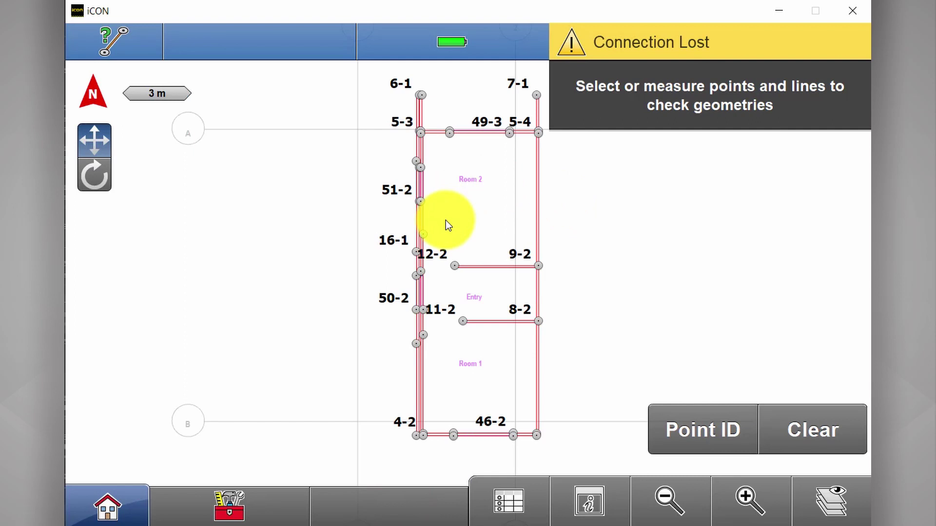
click(117, 512)
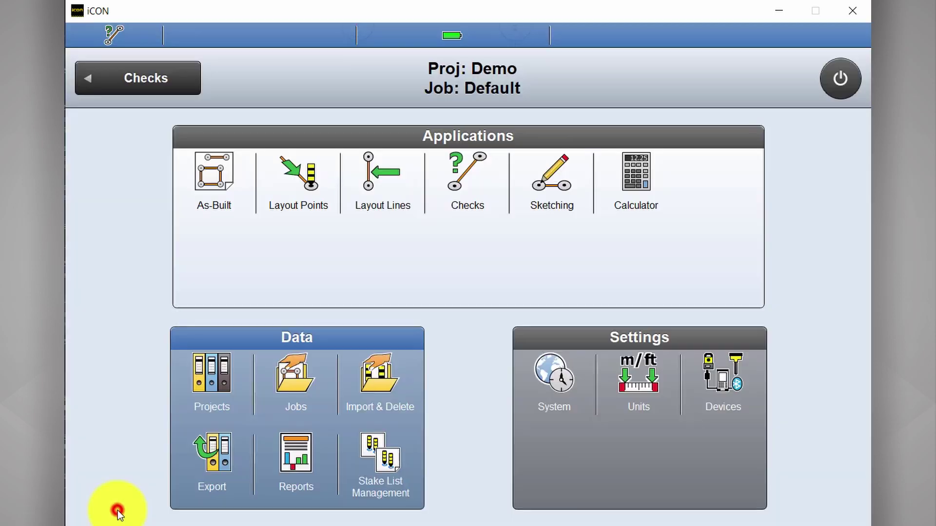
click(383, 385)
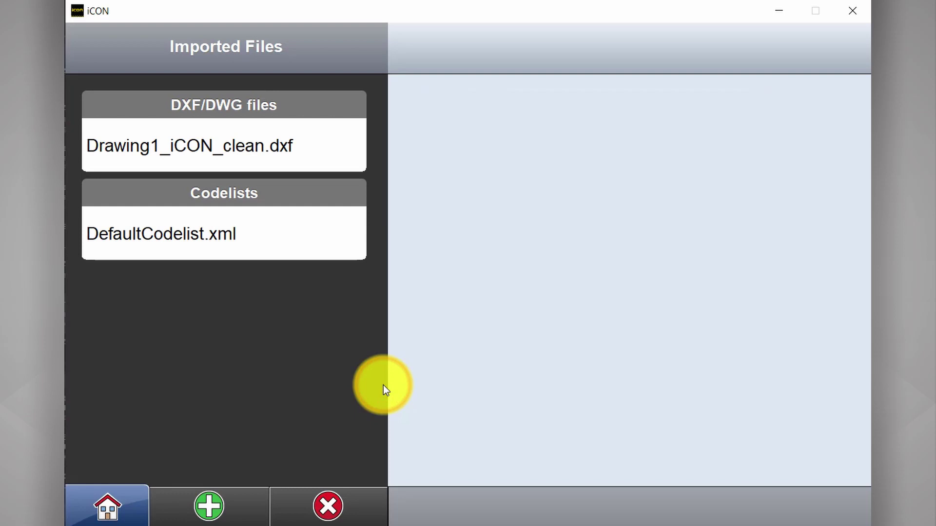
click(210, 508)
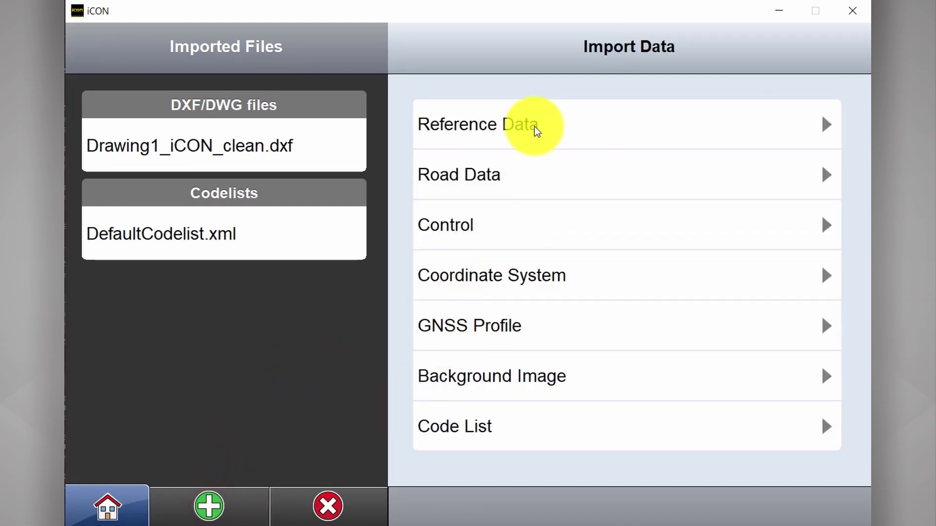
- Pick Control.csv as control points from Removable Disk (D:) and check its contents in Excel
click(550, 237)
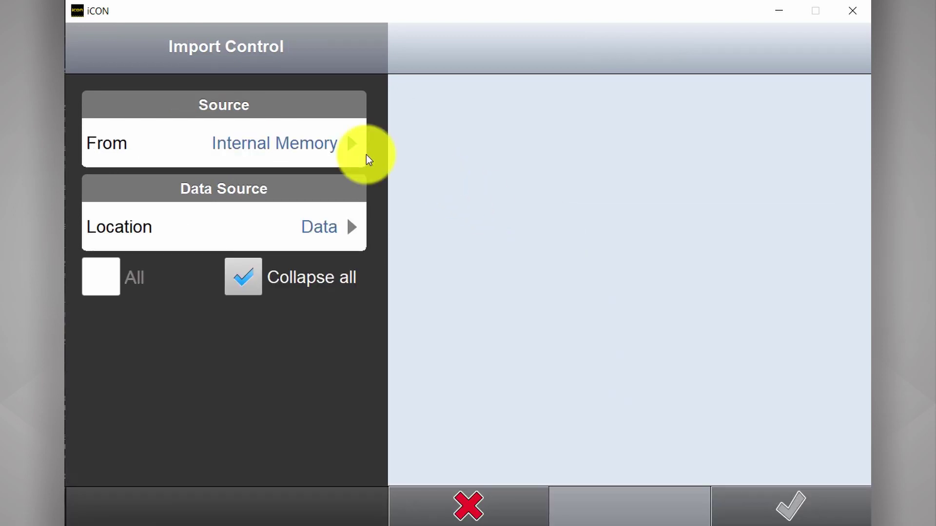
click(325, 150)
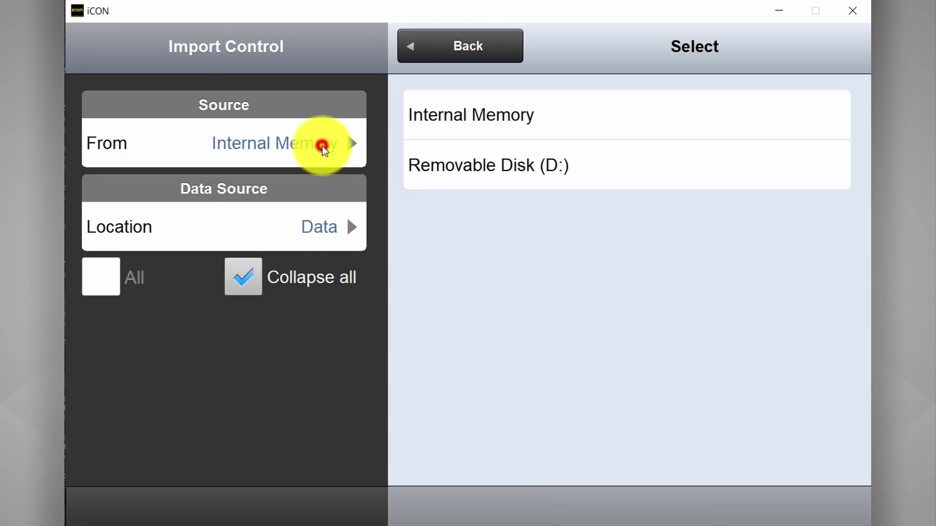
click(506, 167)
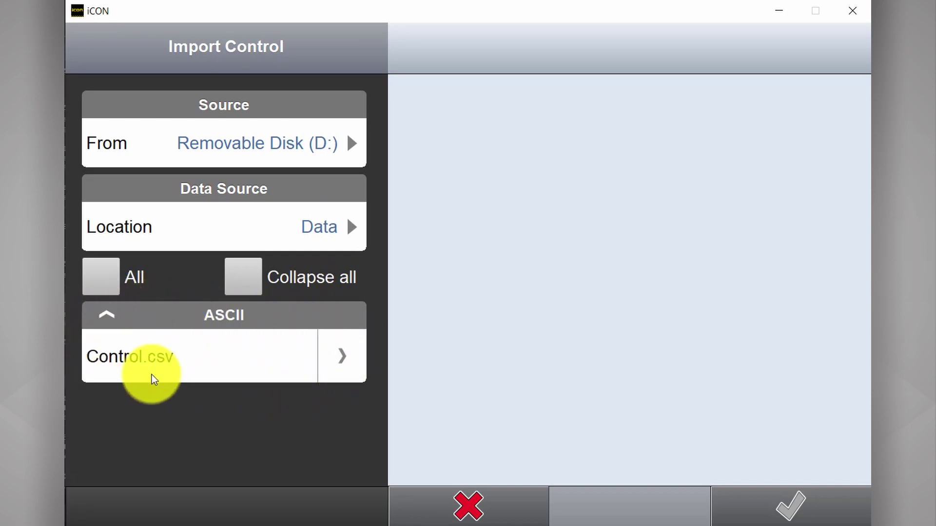
click(347, 359)
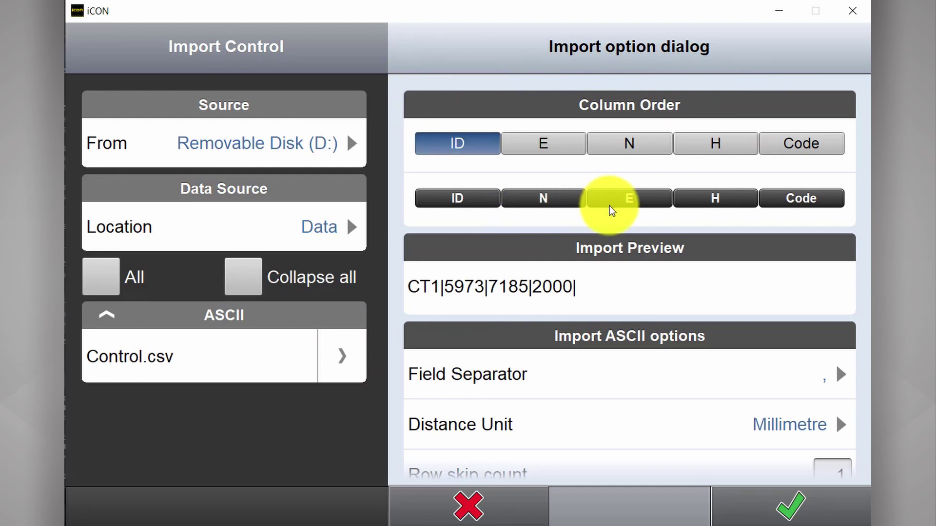
click(87, 524)
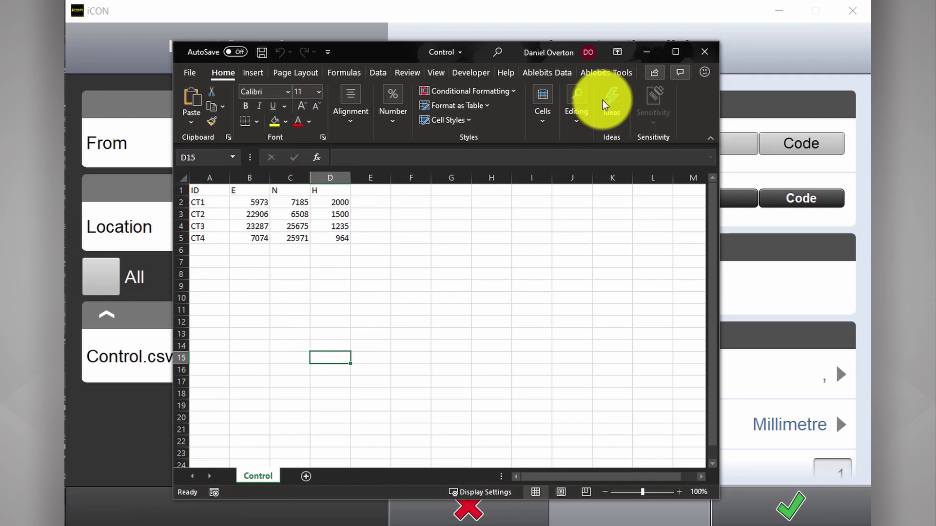
click(646, 52)
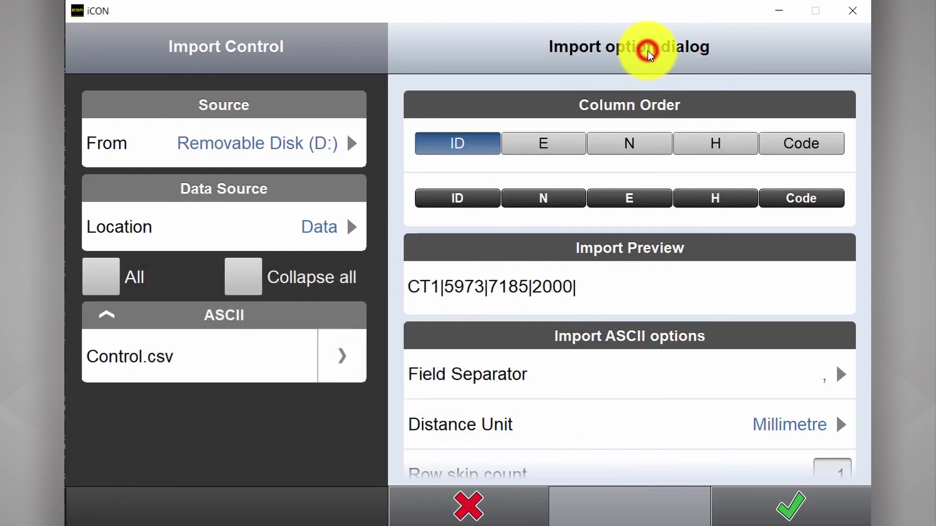
- Map the Control.csv columns in the order ID, E, N, H, Code
click(471, 204)
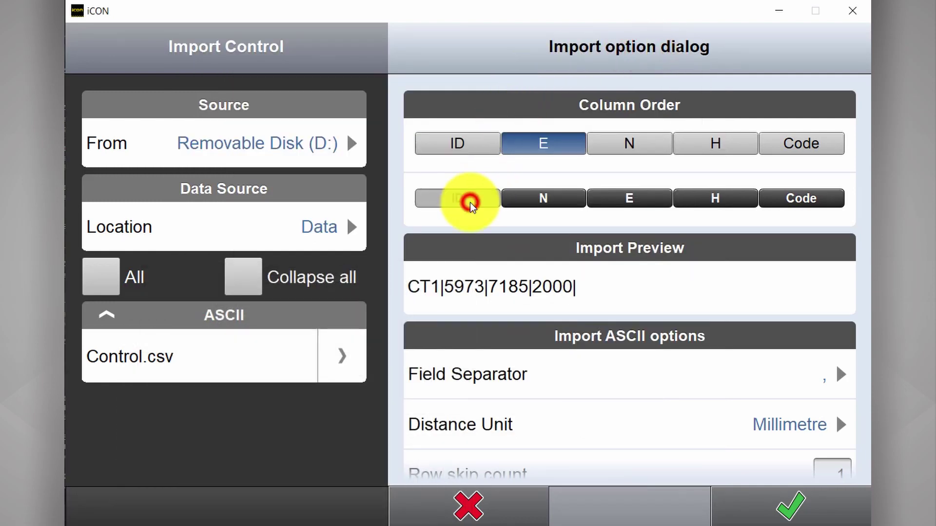
click(622, 204)
click(563, 201)
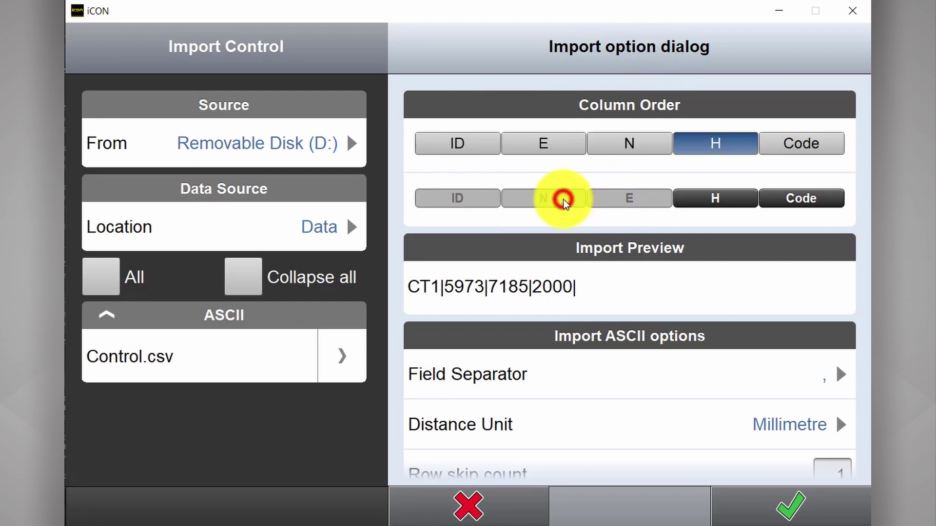
click(701, 200)
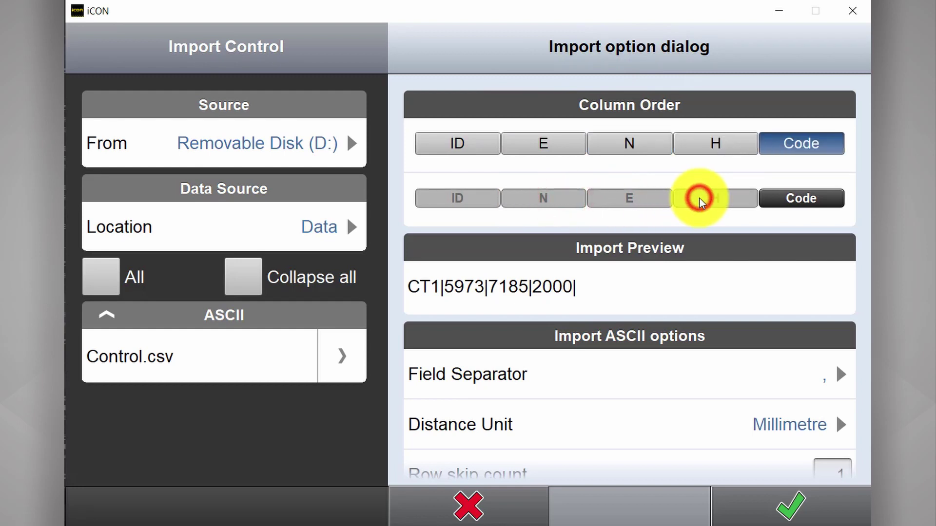
click(803, 200)
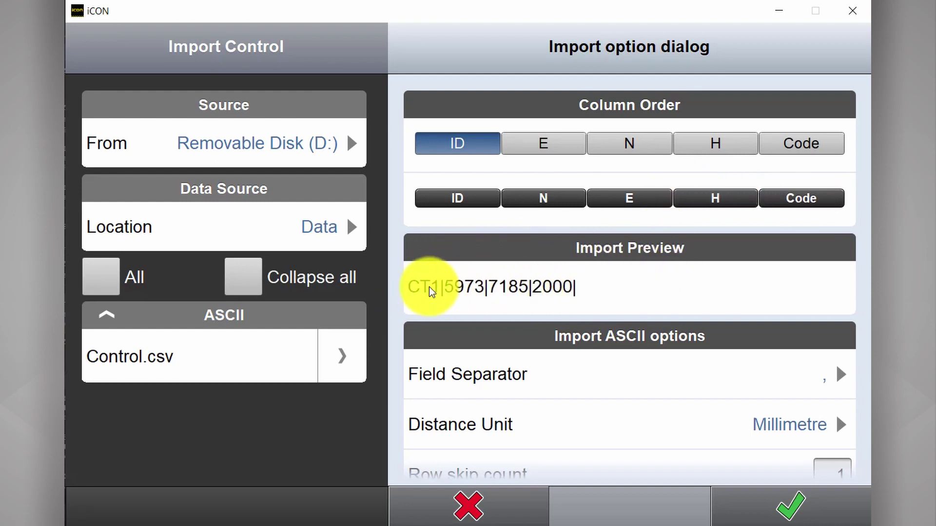
- Keep Comma as the field separator and Millimetre as the distance unit
scroll(539, 286, down, 1)
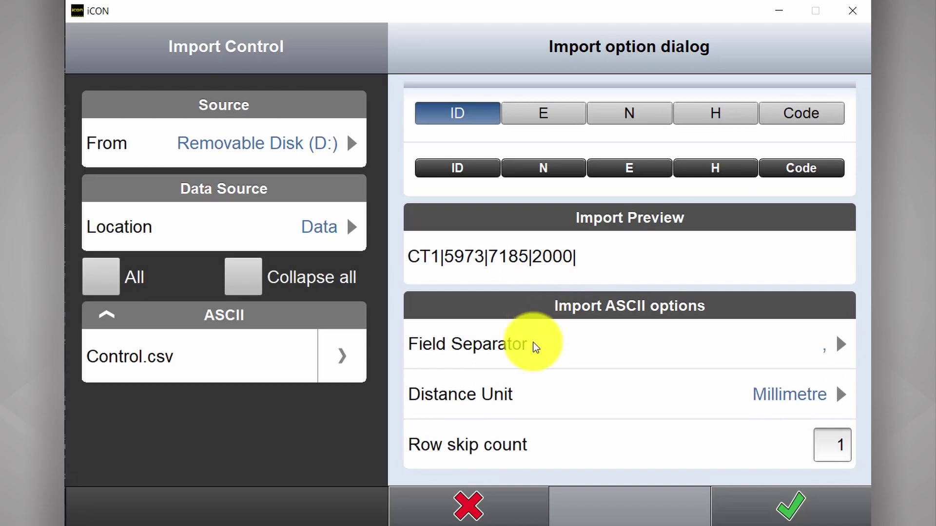
click(536, 350)
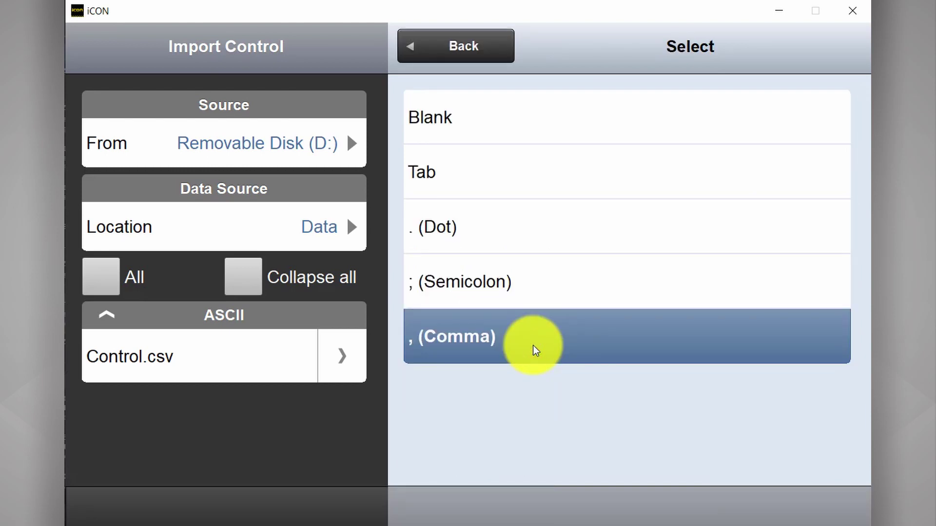
click(536, 350)
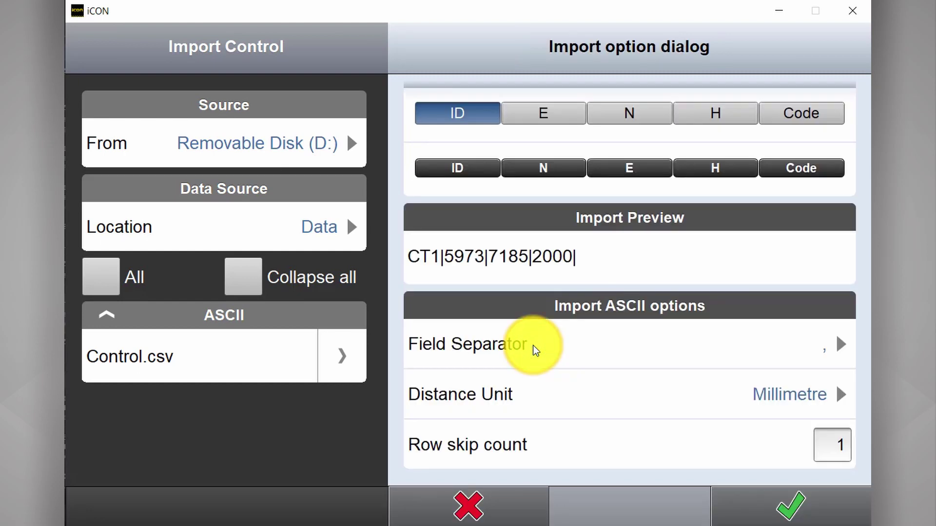
click(514, 404)
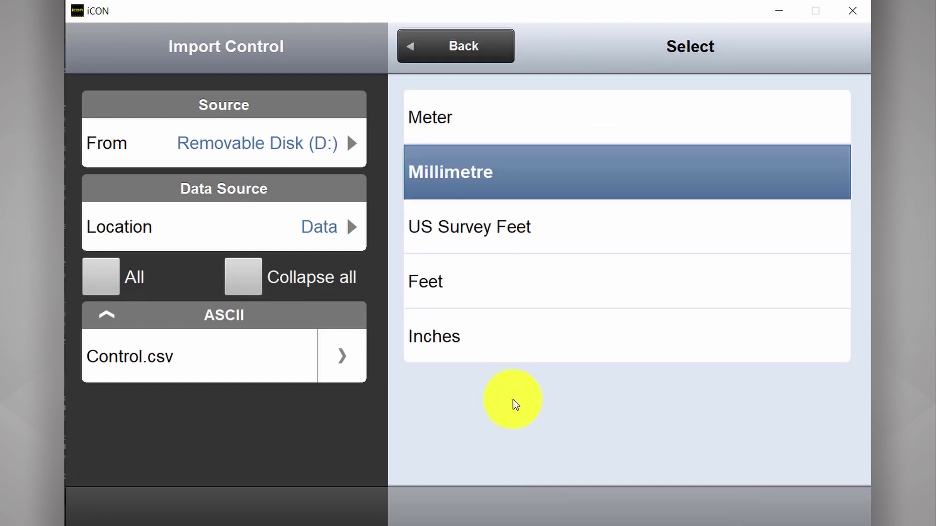
click(503, 185)
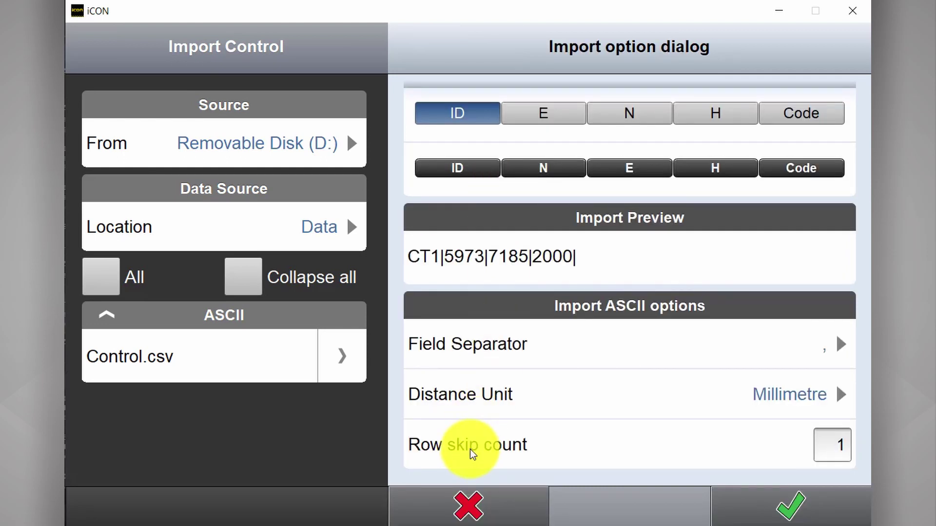
- Try a row skip count of 0, then set it back to 1 to skip the header
click(829, 446)
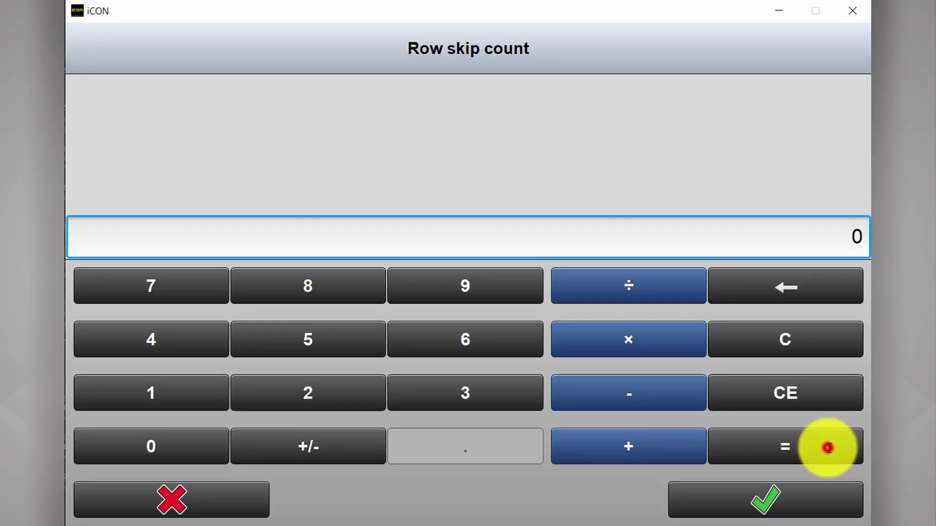
click(777, 501)
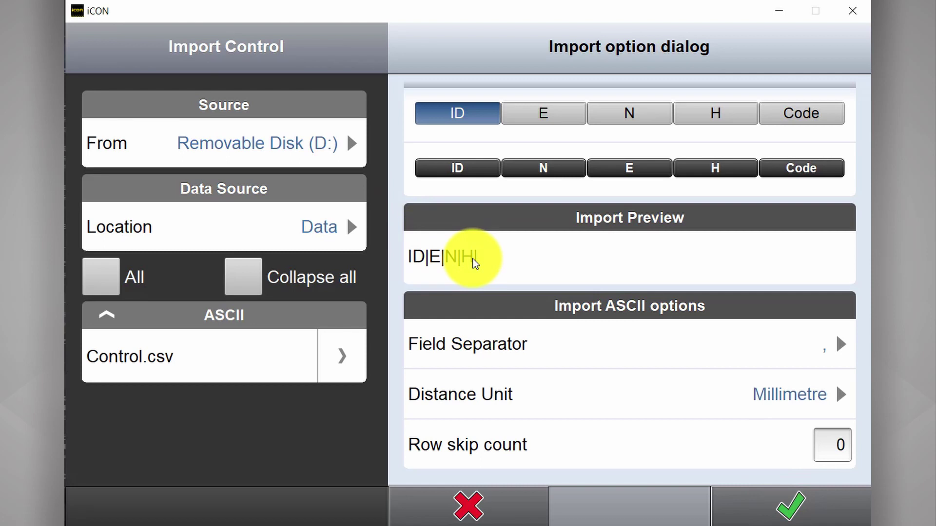
click(830, 444)
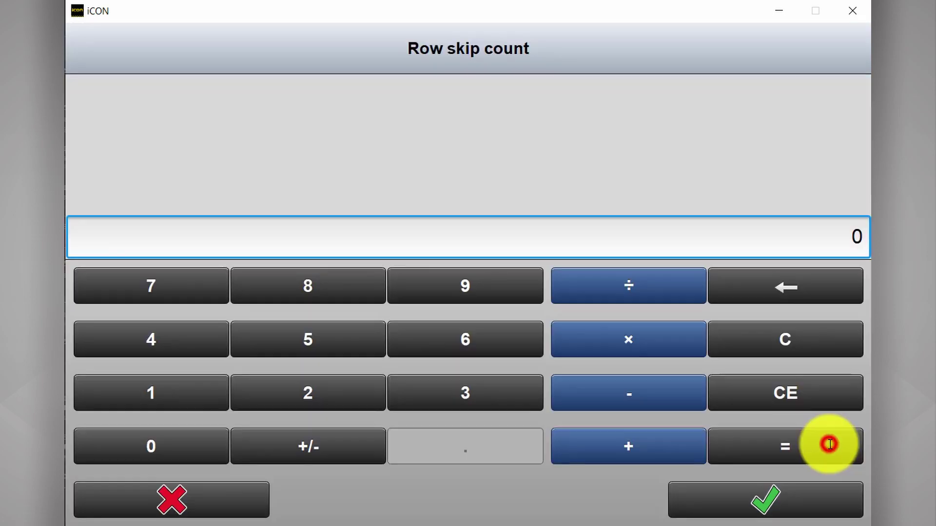
click(175, 397)
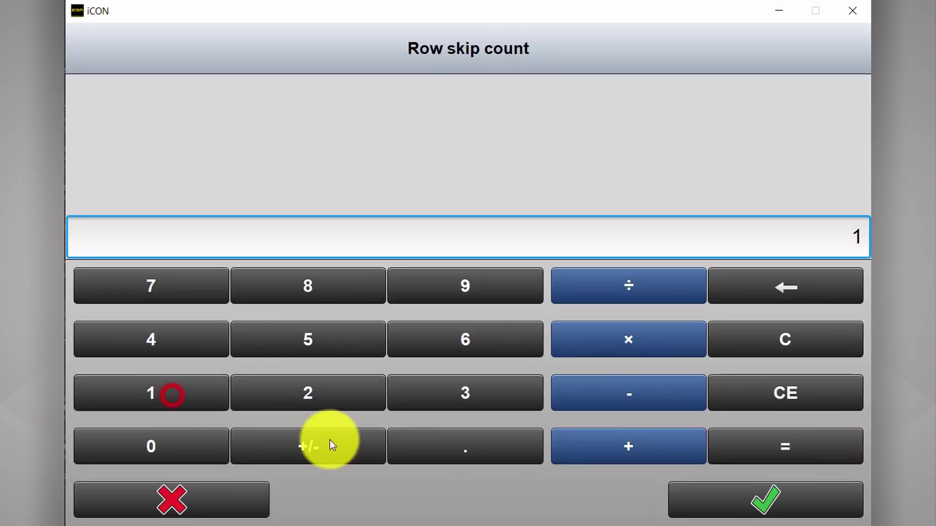
click(766, 496)
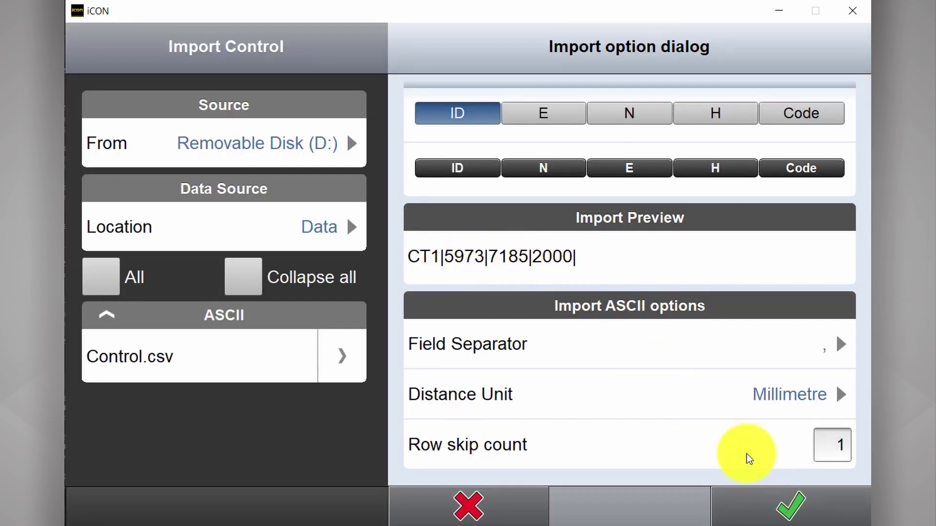
- Import the four Control.csv points and view CT1–CT4 around the floor plan in Checks
click(793, 510)
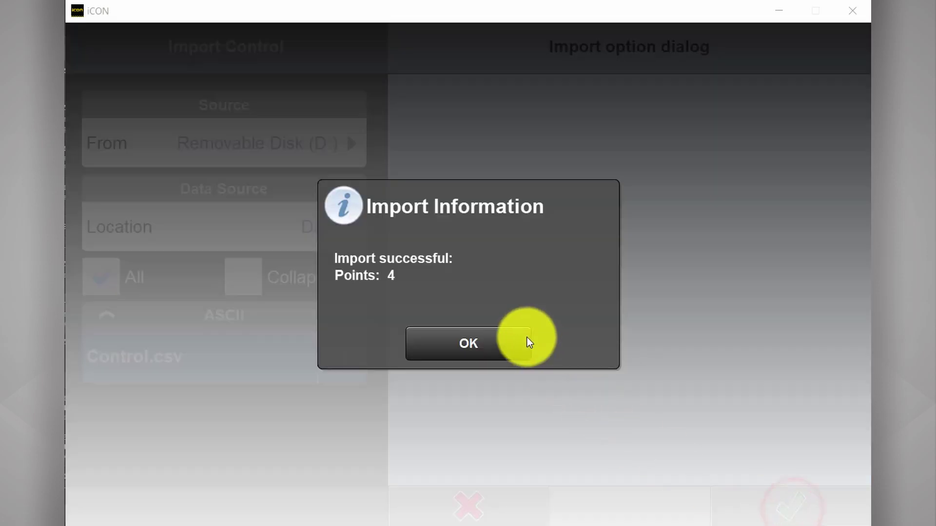
click(491, 347)
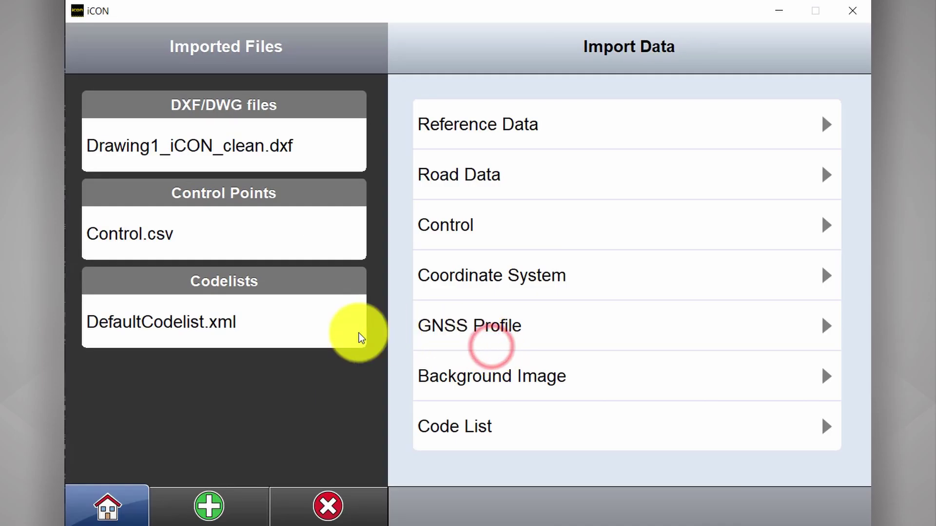
click(125, 500)
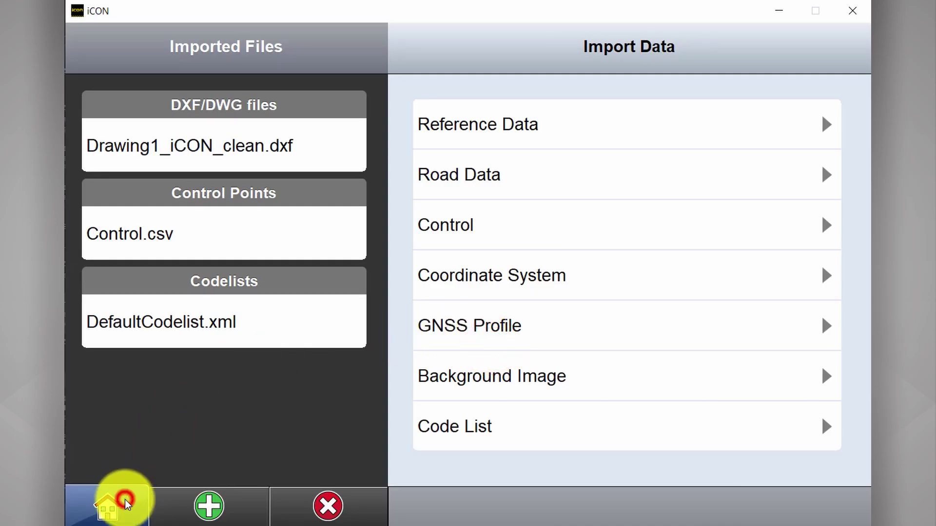
click(464, 185)
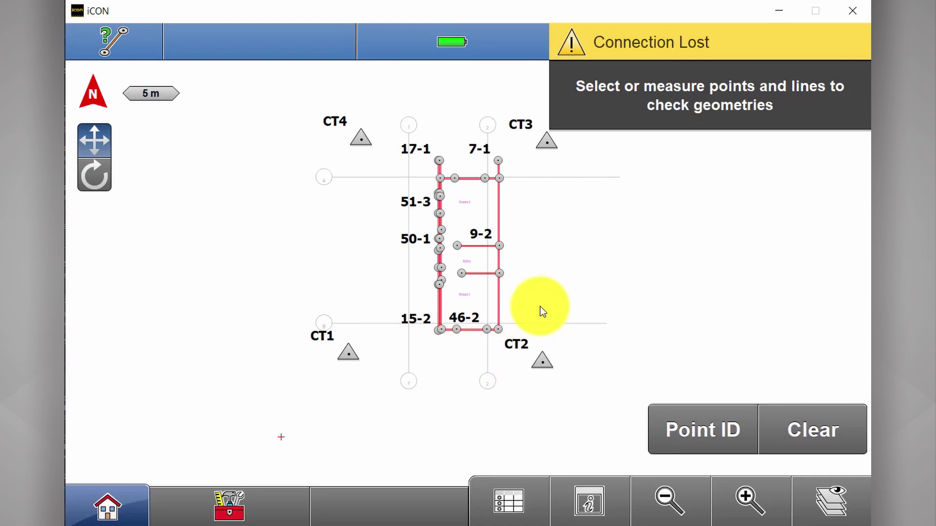
click(94, 175)
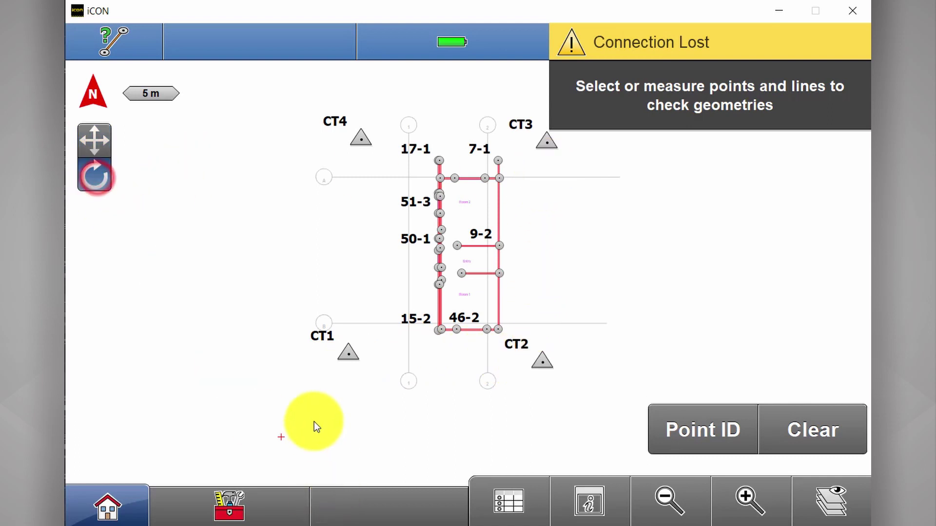
drag(313, 420, 347, 257)
click(106, 143)
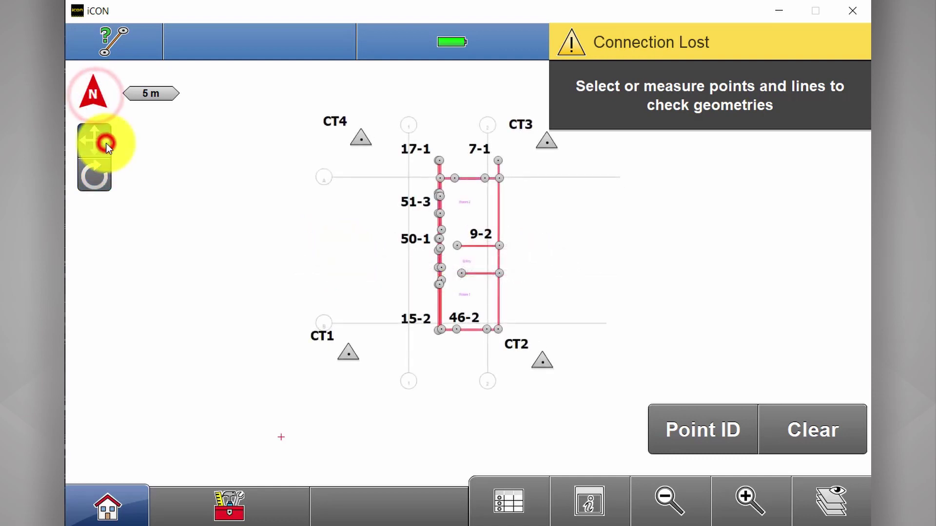